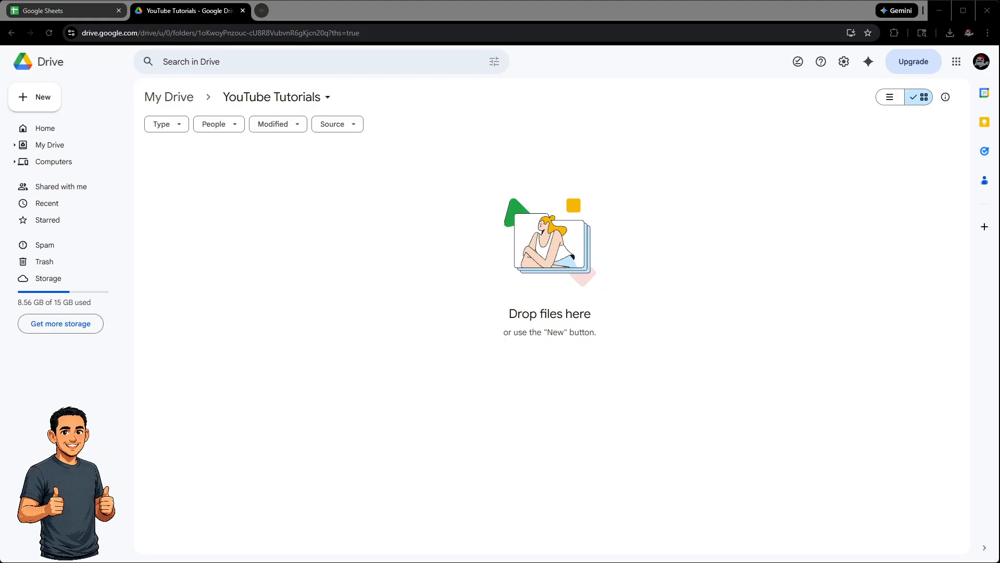
pyautogui.click(354, 245)
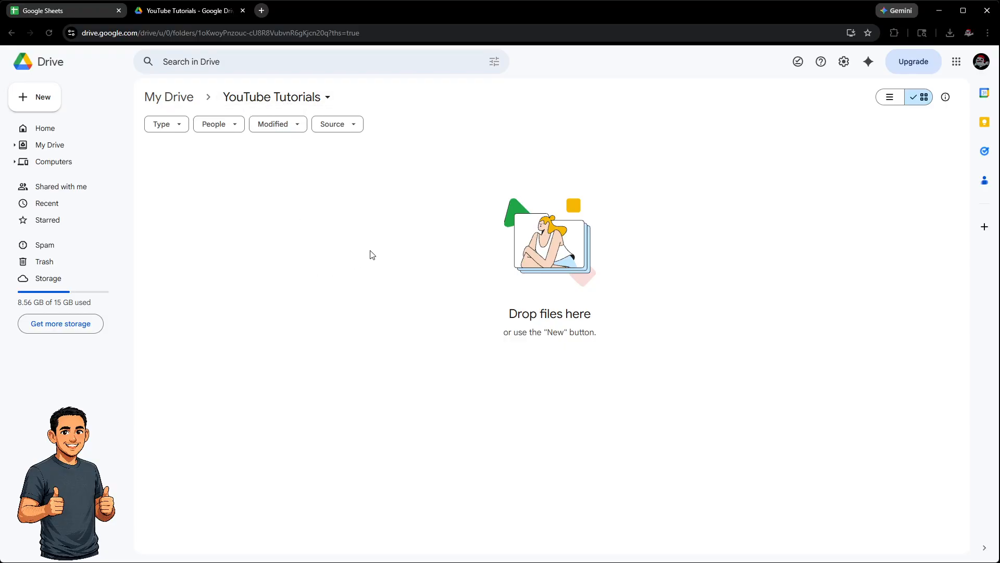
pyautogui.rightClick(332, 247)
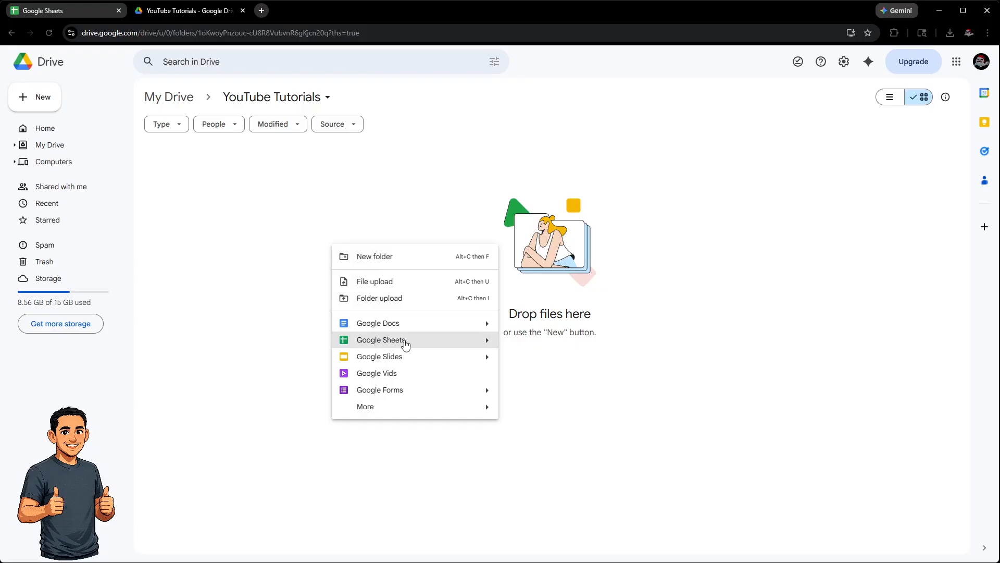
pyautogui.rightClick(237, 220)
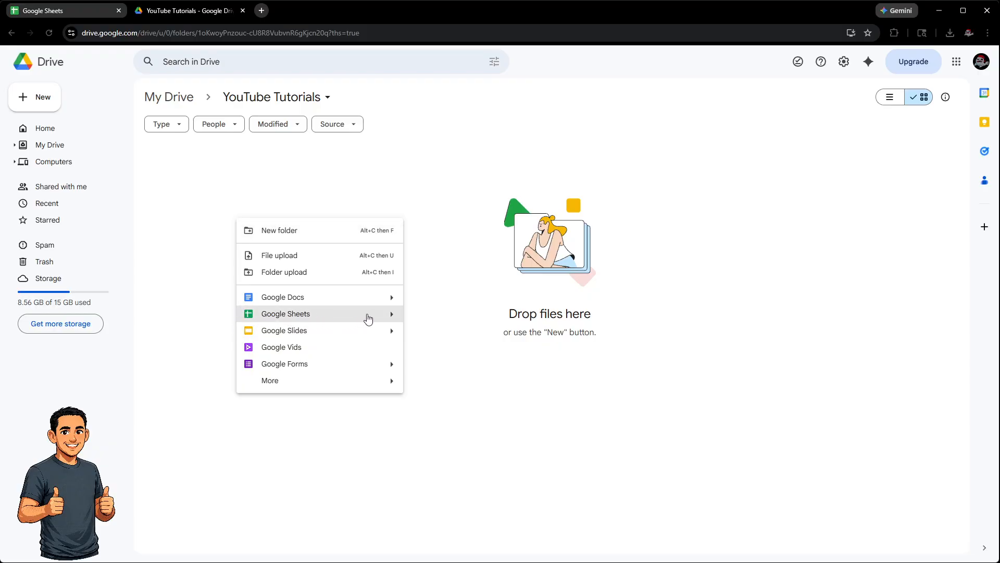
pyautogui.click(956, 64)
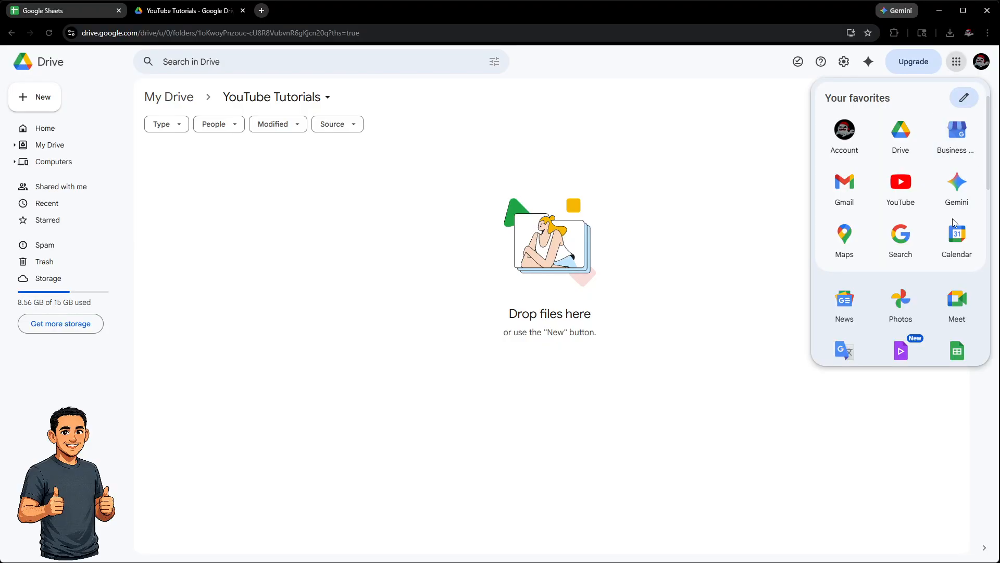
pyautogui.scroll(-1, 970, 339)
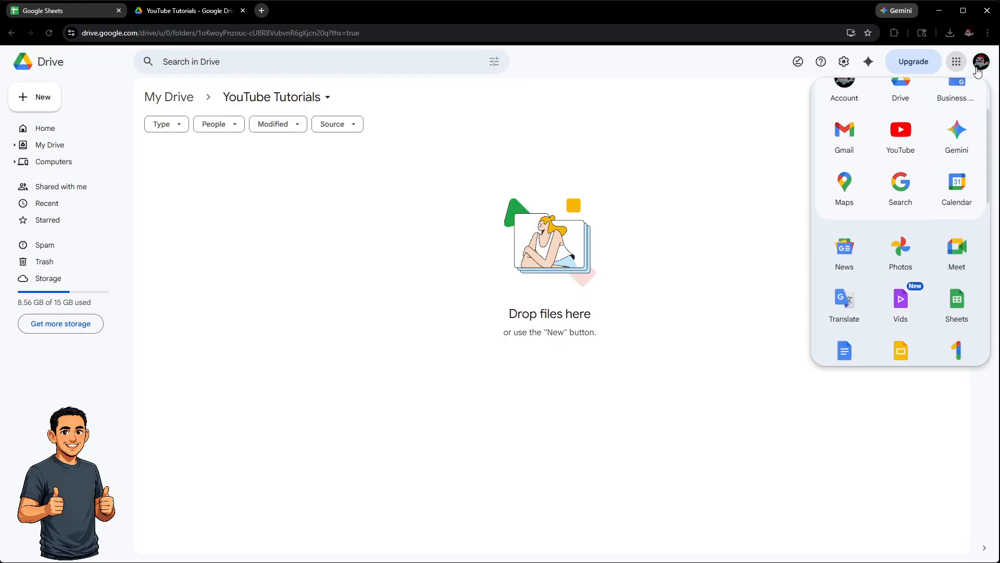
pyautogui.click(404, 184)
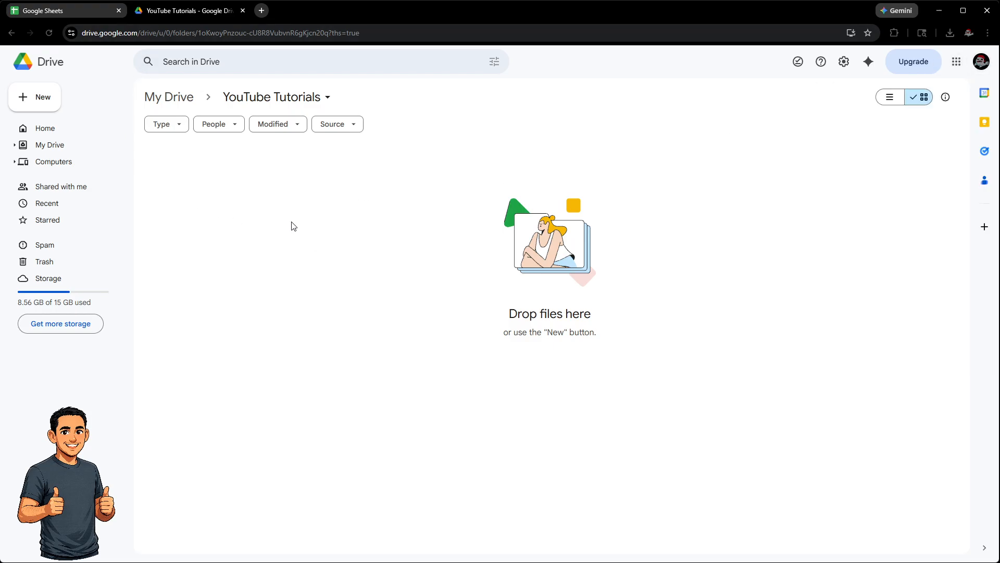
# Step: Create a blank Google Sheets spreadsheet in the YouTube Tutorials folder and close the other two browser tabs
pyautogui.rightClick(318, 233)
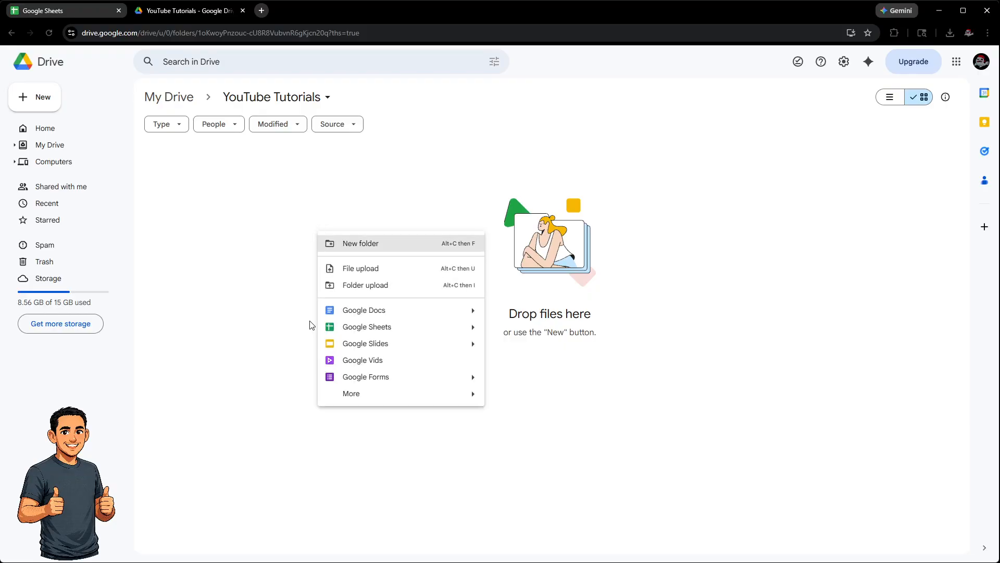
pyautogui.click(384, 328)
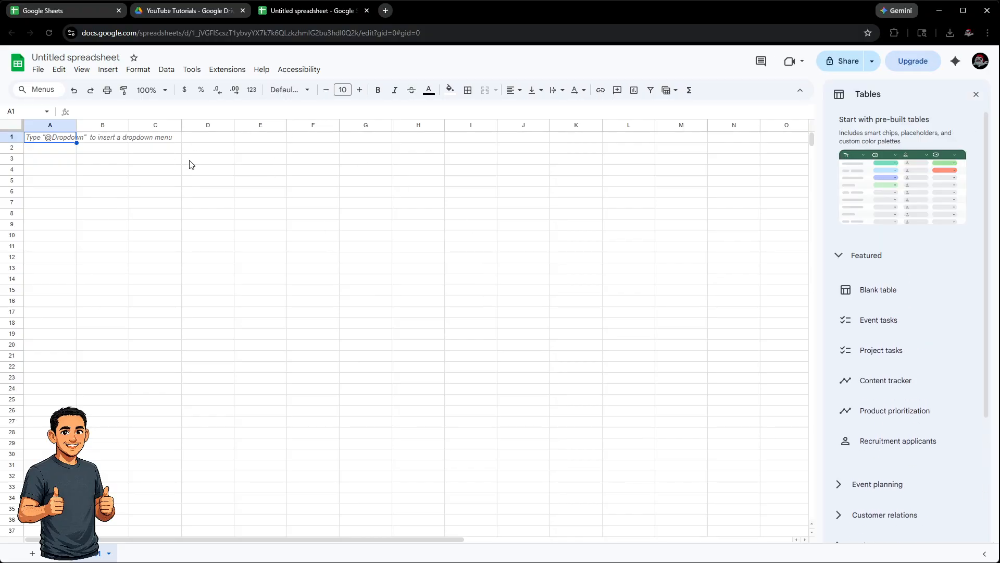
pyautogui.click(119, 11)
pyautogui.click(119, 11)
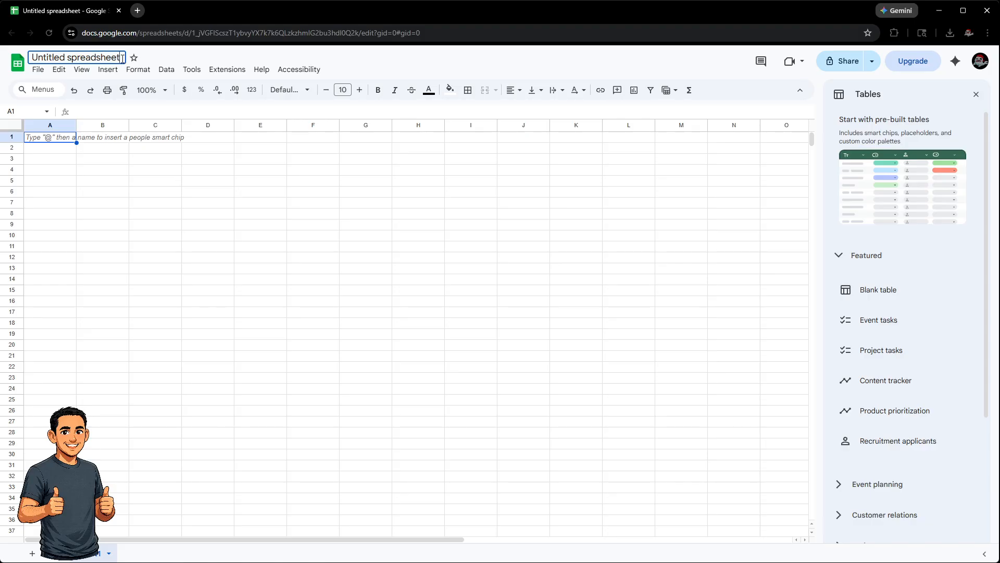
# Step: Rename the untitled spreadsheet as Tutorials
pyautogui.moveTo(122, 58); pyautogui.dragTo(25, 62)
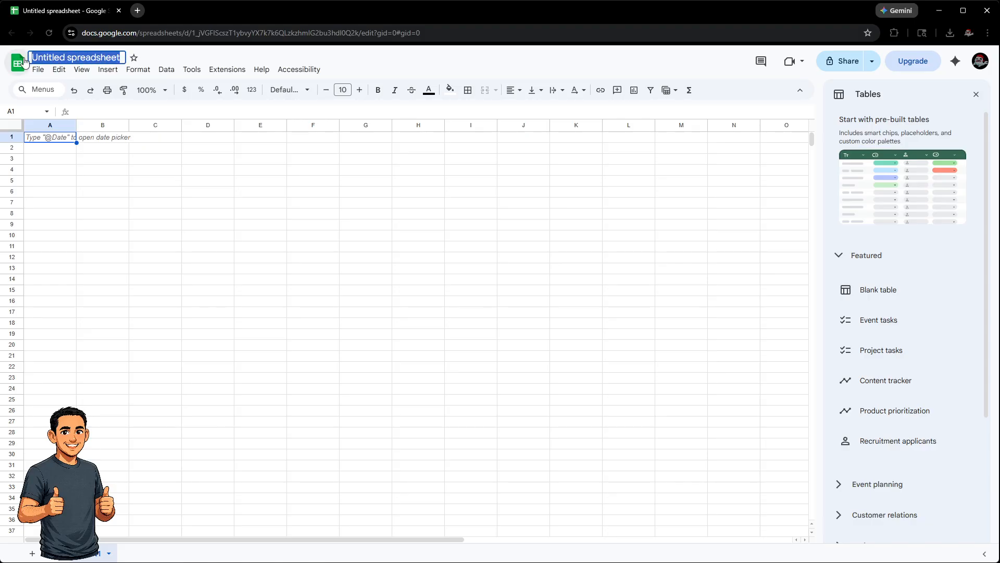
pyautogui.write('Taxes')
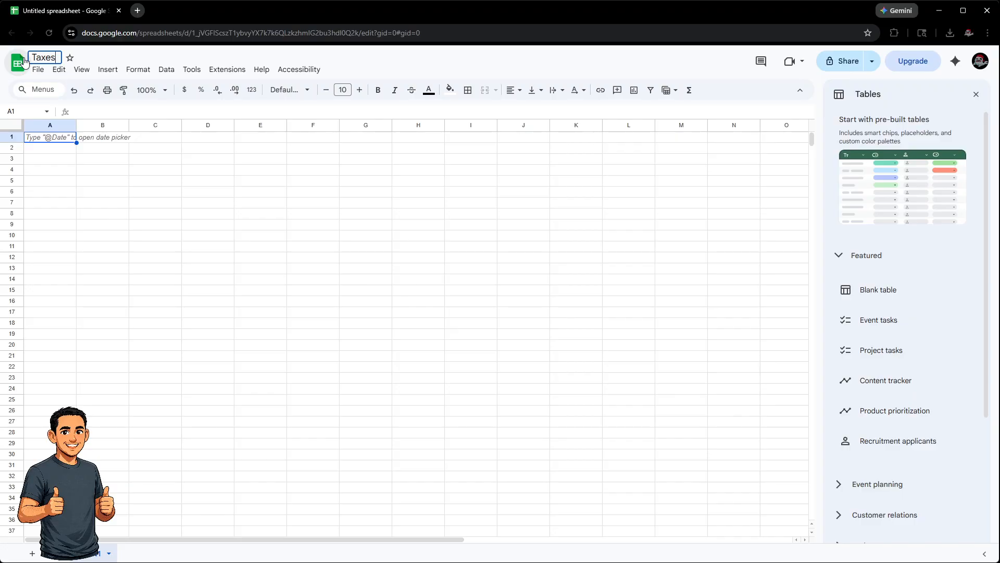
pyautogui.press('BackSpace')
pyautogui.press('BackSpace')
pyautogui.press('BackSpace')
pyautogui.press('BackSpace')
pyautogui.press('BackSpace')
pyautogui.write('T')
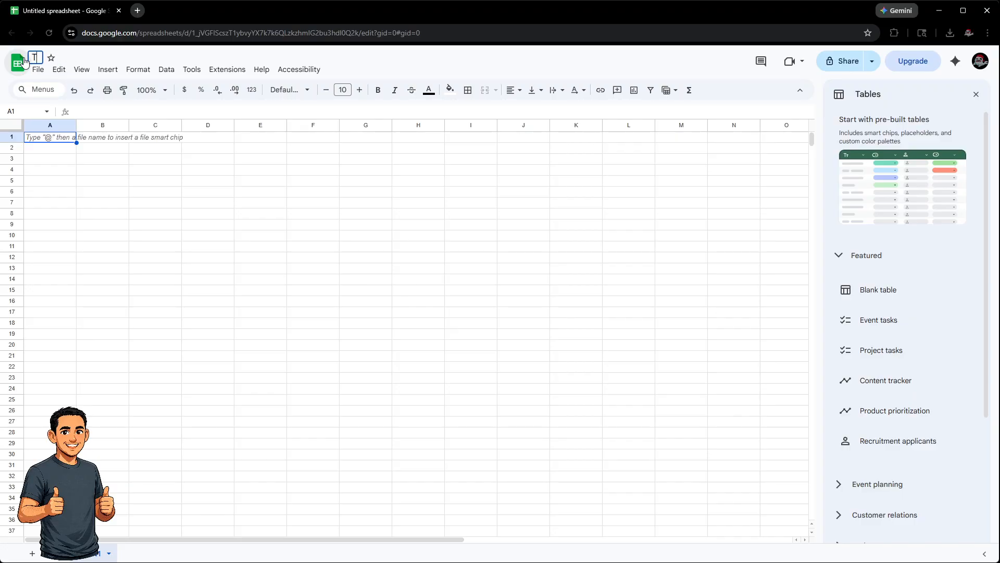
pyautogui.write('utorials')
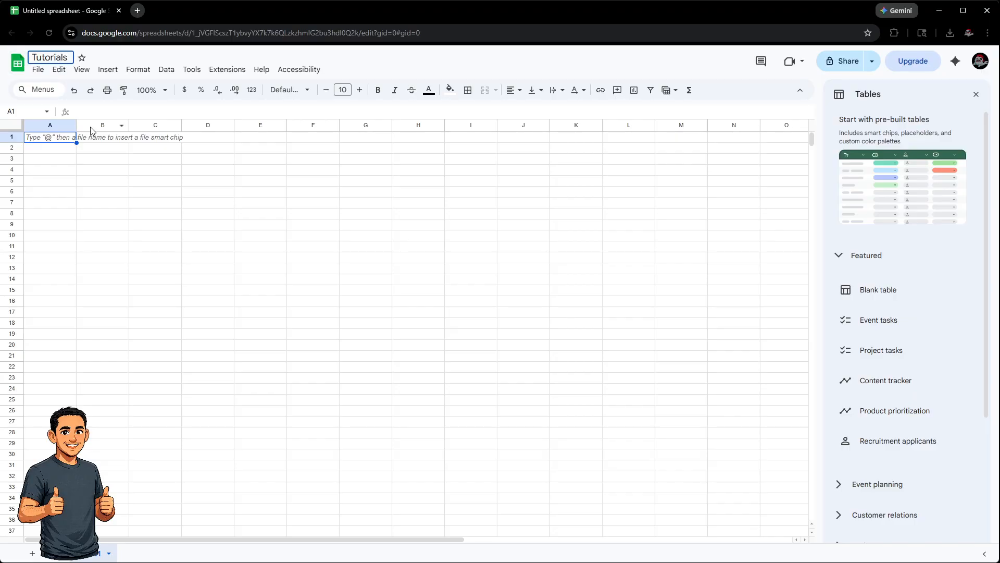
pyautogui.click(128, 193)
pyautogui.click(42, 139)
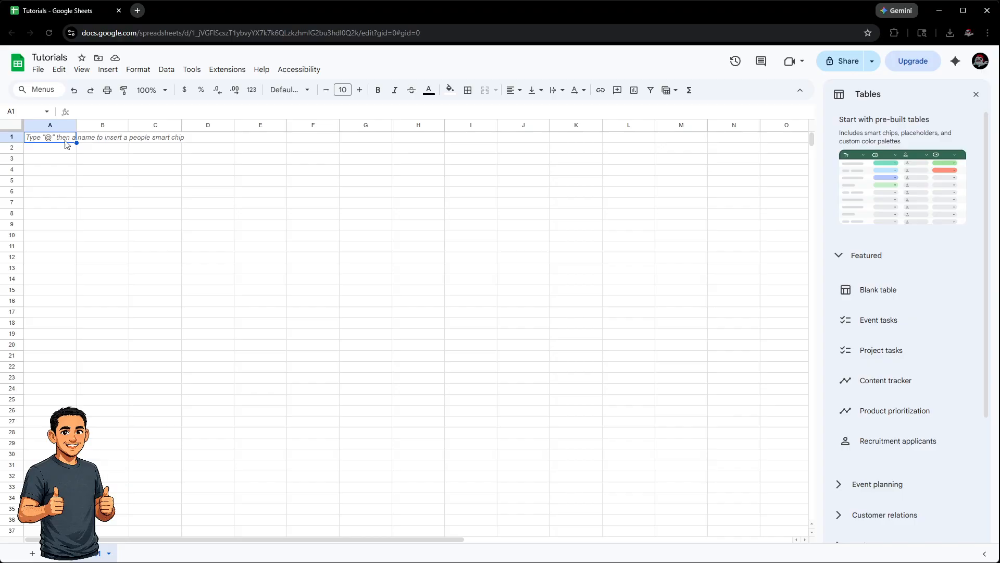
pyautogui.click(101, 138)
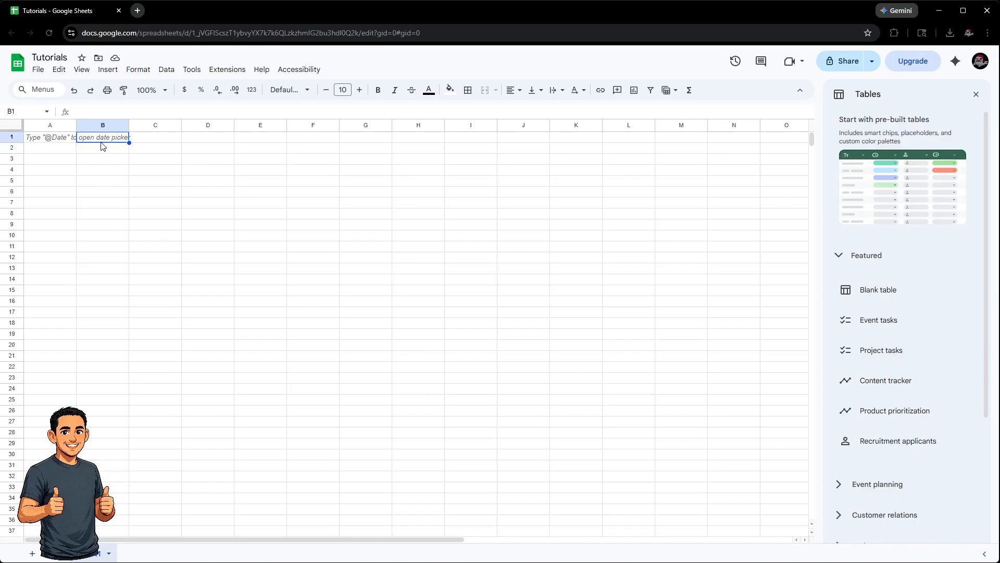
pyautogui.click(101, 151)
pyautogui.click(102, 166)
pyautogui.click(101, 172)
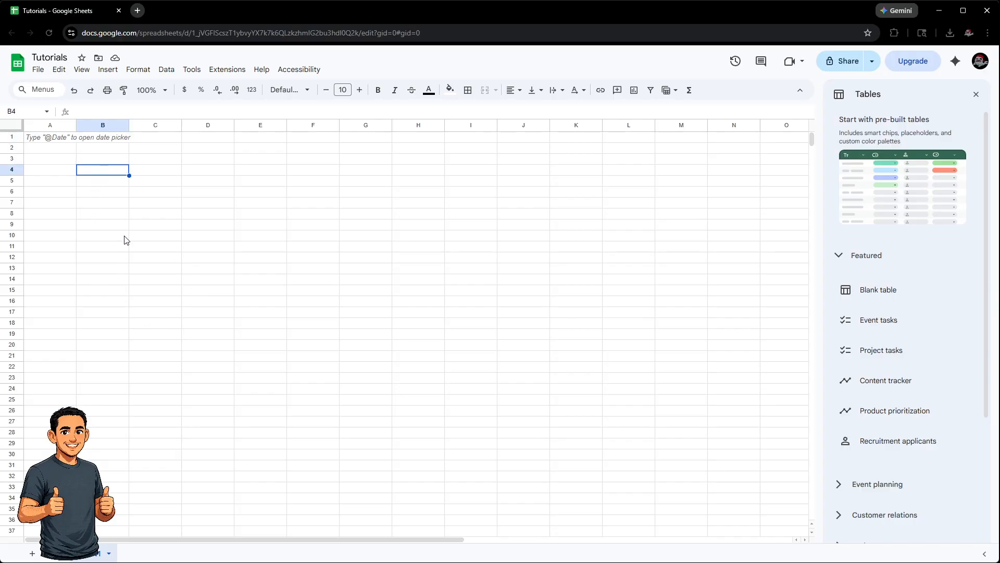
# Step: Close the Tables sidebar and enter the column header Names in cell A1
pyautogui.click(977, 95)
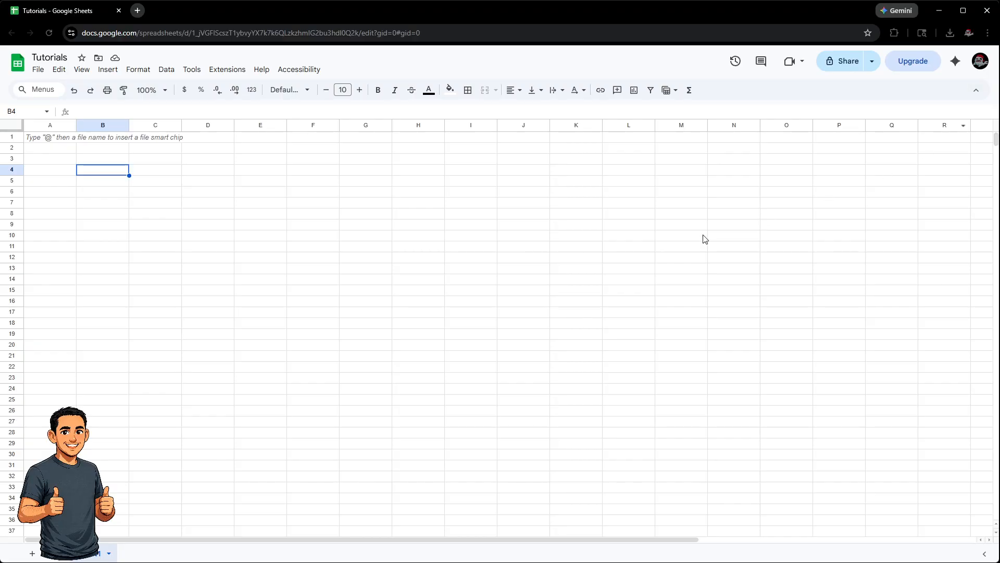
pyautogui.click(48, 139)
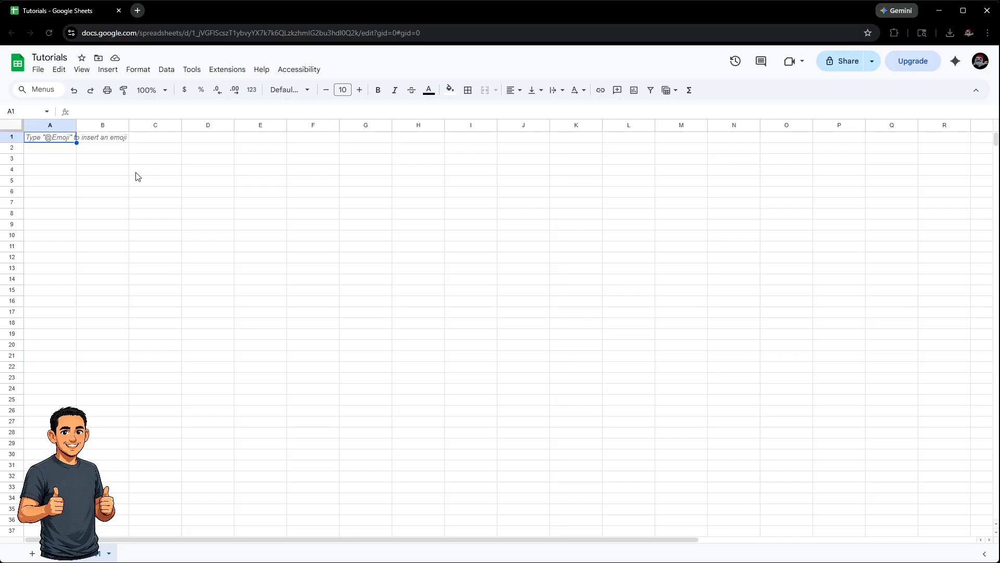
pyautogui.write('Names')
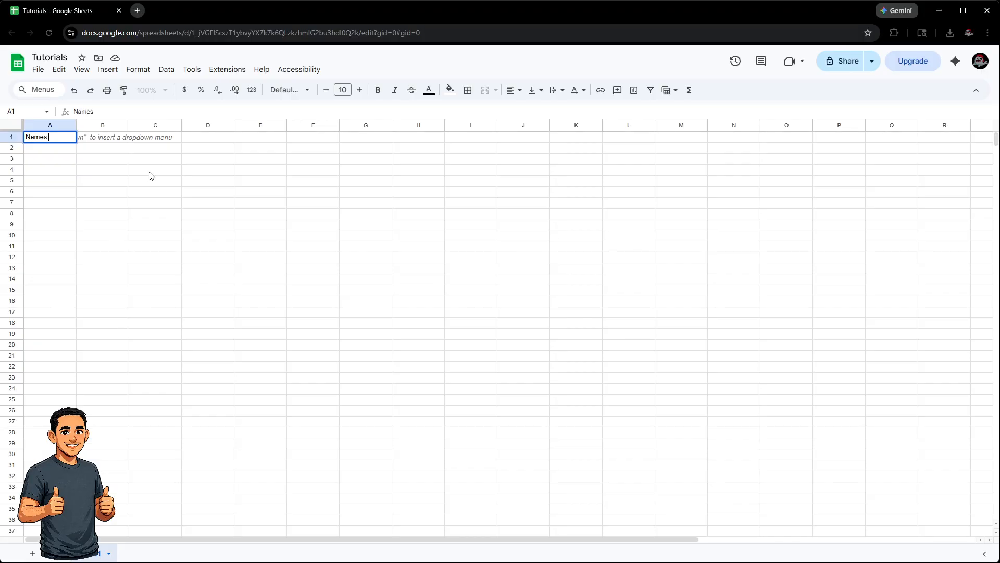
pyautogui.press('Return')
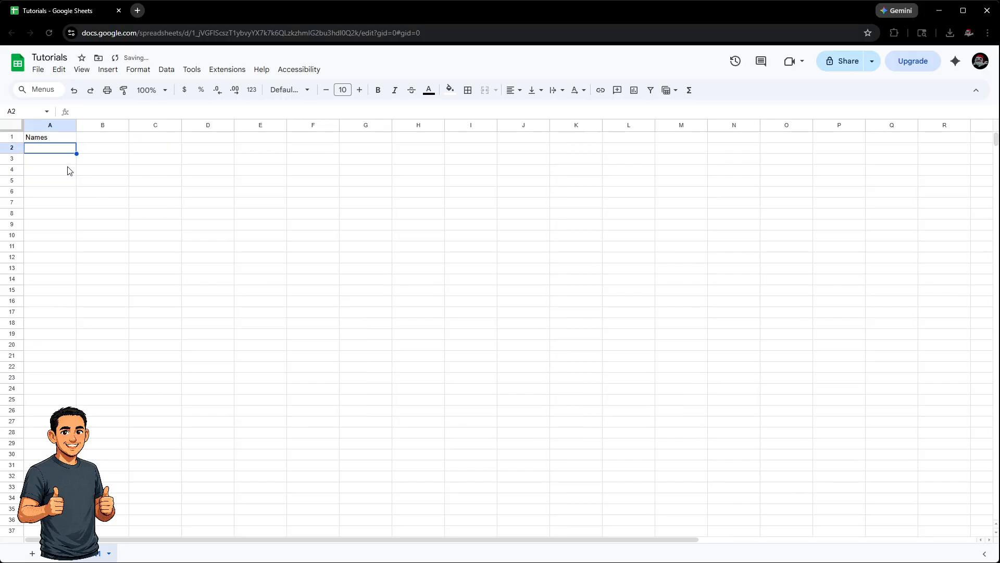
pyautogui.press('Up')
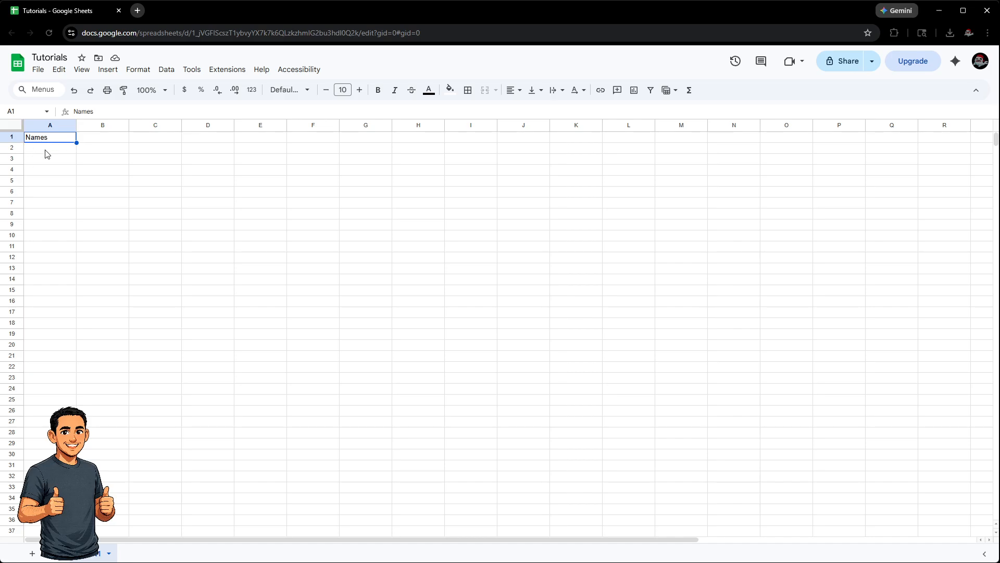
# Step: Enter the column headers Ages in cell B1 and Fav Fruit in cell C1
pyautogui.click(99, 142)
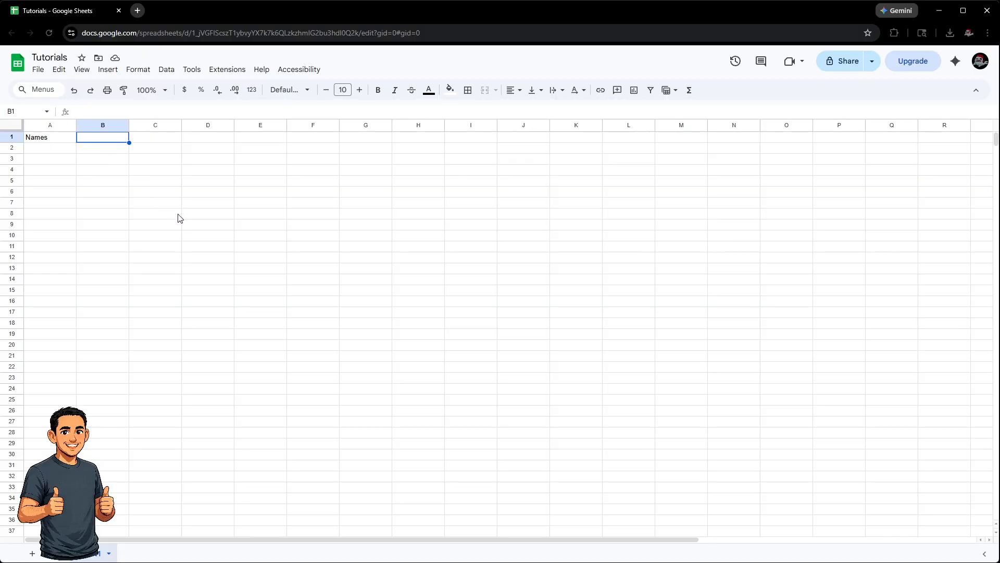
pyautogui.write('Ages')
pyautogui.press('Return')
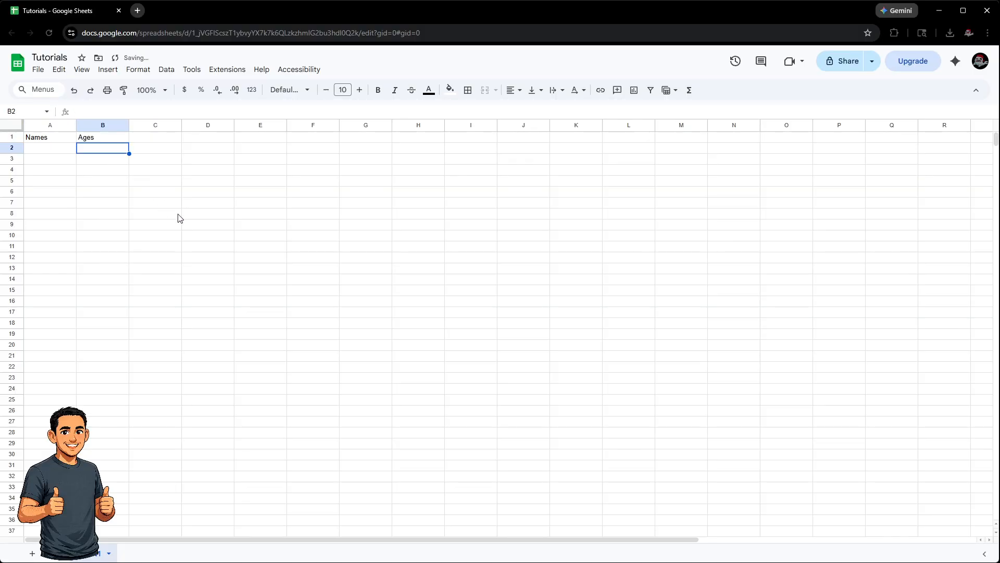
pyautogui.press('Up')
pyautogui.press('Right')
pyautogui.write('Fav ')
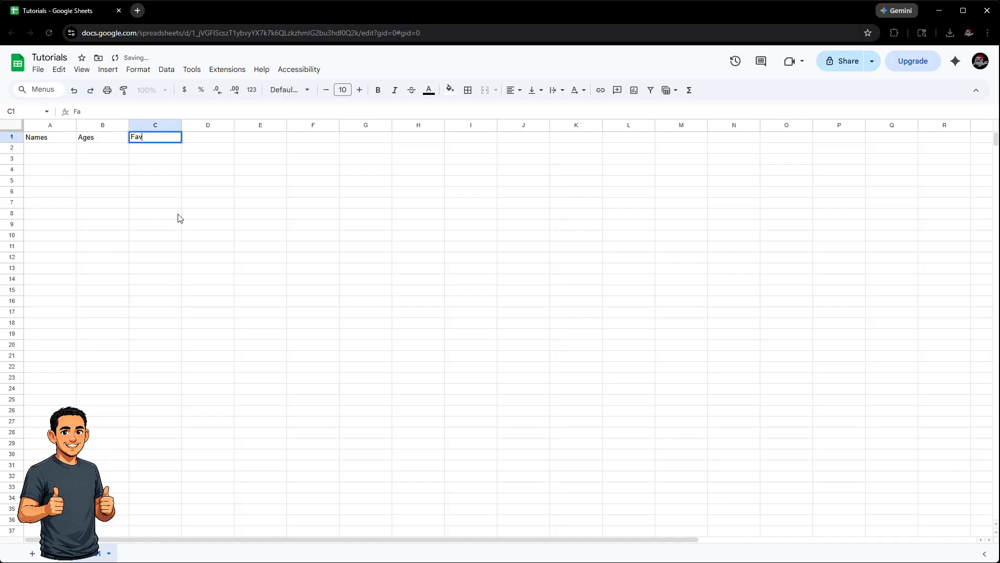
pyautogui.write('Fruit')
pyautogui.press('Return')
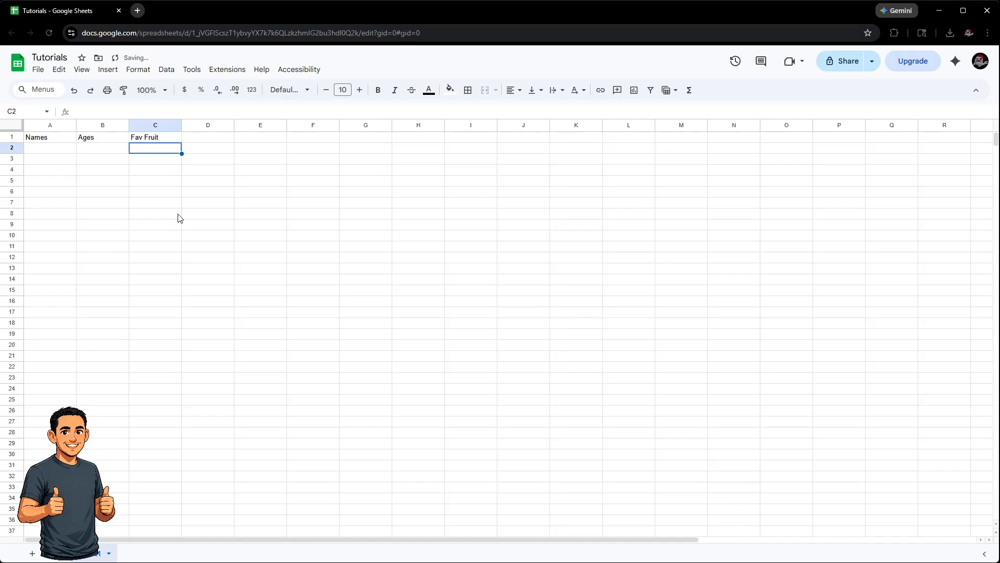
pyautogui.click(59, 140)
pyautogui.click(91, 140)
pyautogui.click(138, 140)
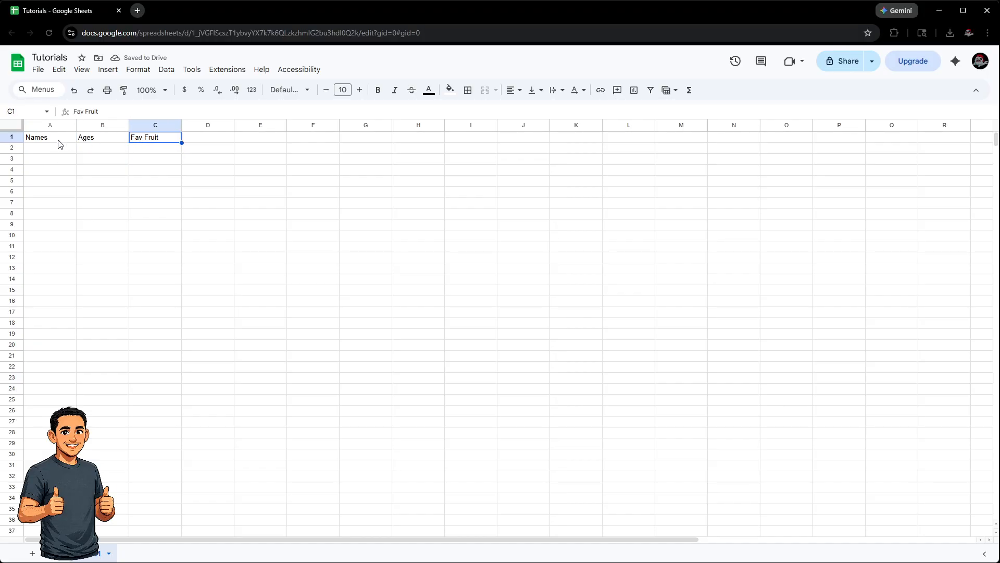
pyautogui.moveTo(62, 141); pyautogui.dragTo(165, 136)
pyautogui.click(168, 182)
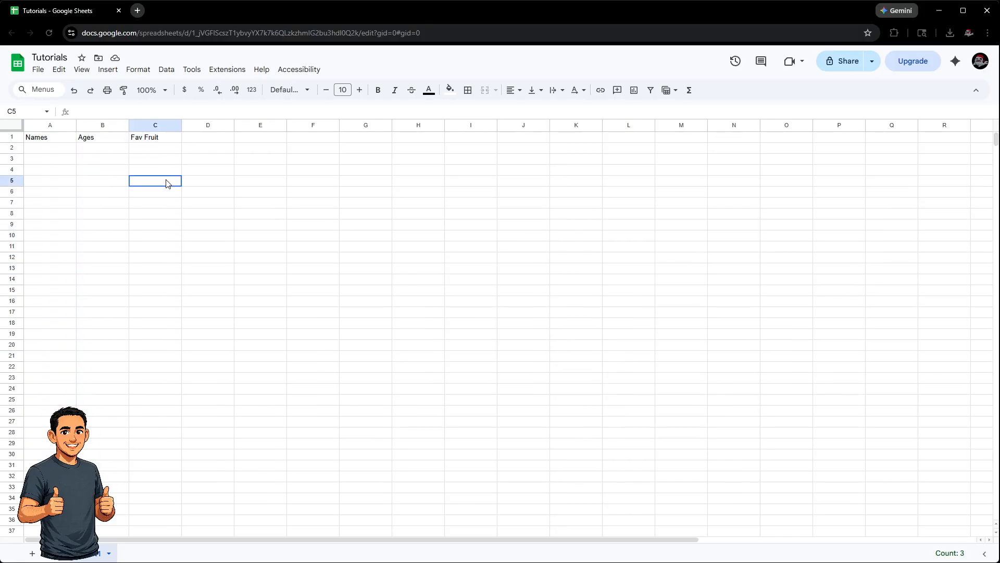
# Step: Apply all borders to the header cells A1:C1
pyautogui.moveTo(44, 142); pyautogui.dragTo(134, 139)
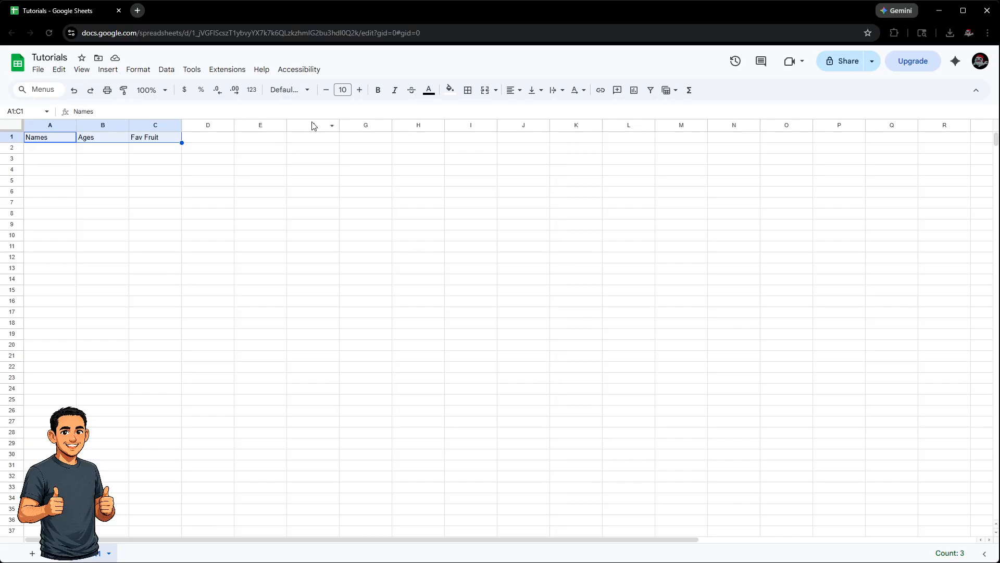
pyautogui.click(468, 89)
pyautogui.click(472, 110)
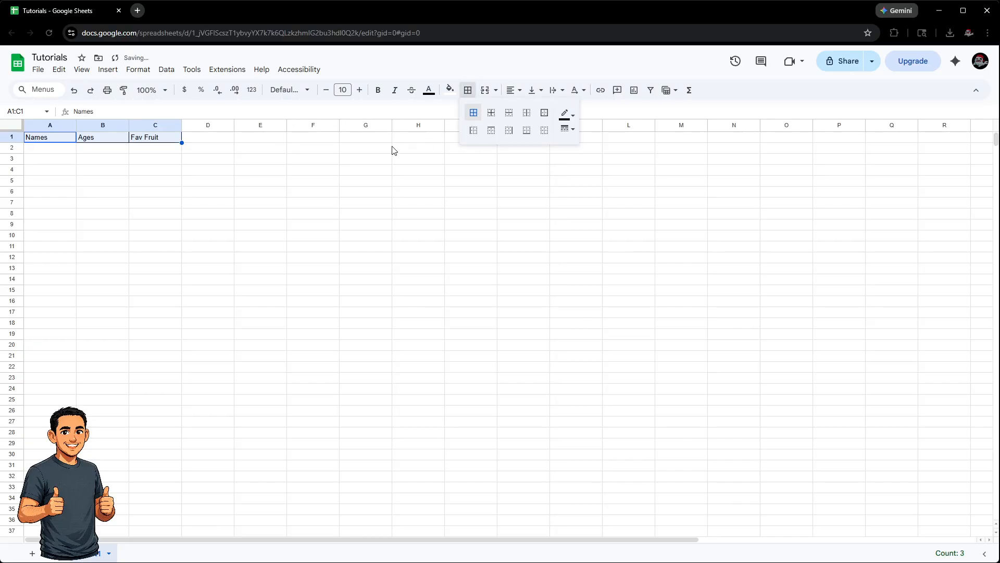
pyautogui.click(313, 160)
# Step: Clear all borders from the header cells A1:C1
pyautogui.moveTo(63, 140); pyautogui.dragTo(156, 139)
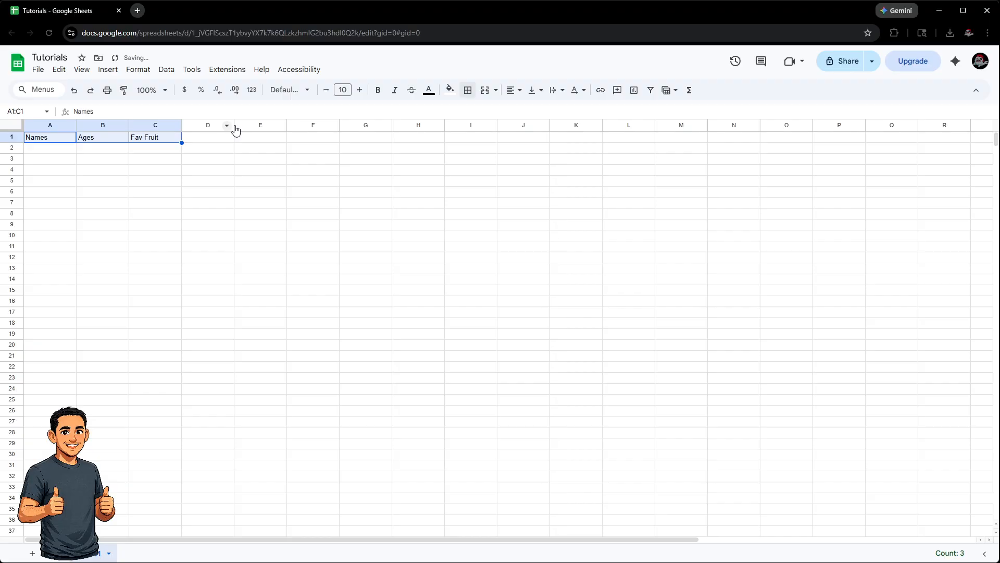
pyautogui.click(468, 90)
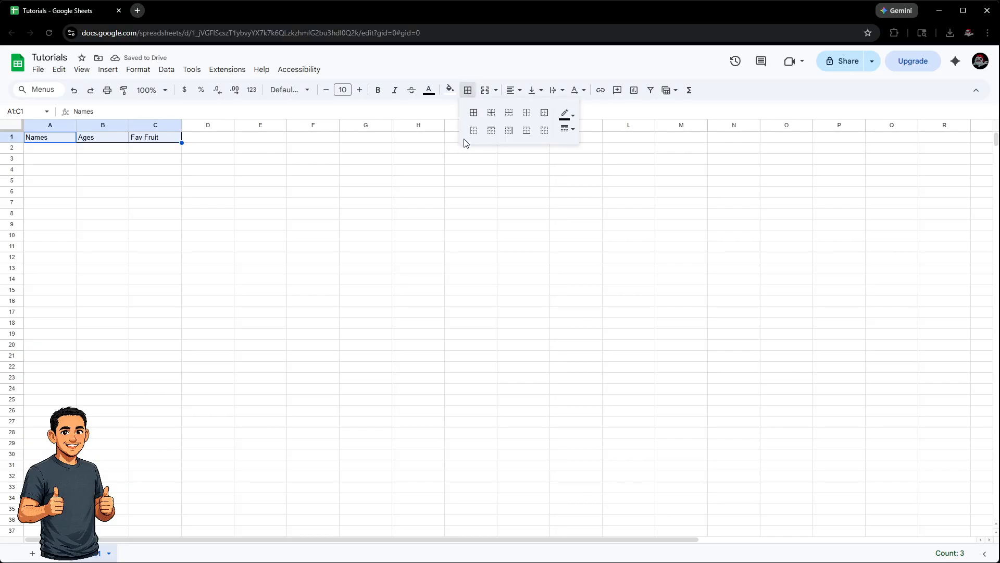
pyautogui.click(544, 131)
pyautogui.click(208, 191)
pyautogui.moveTo(66, 142); pyautogui.dragTo(158, 142)
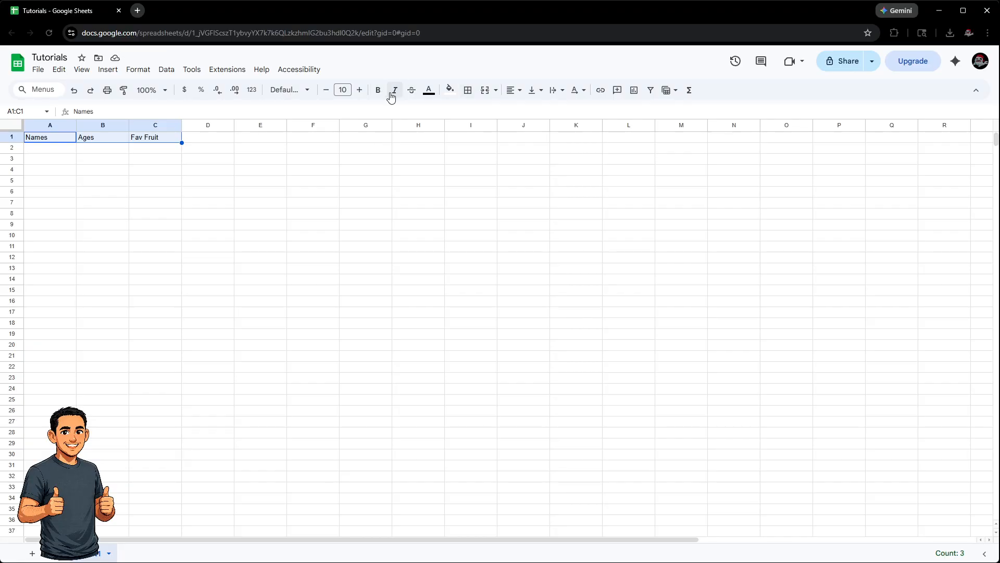
pyautogui.moveTo(55, 142); pyautogui.dragTo(141, 142)
# Step: Enter three people's first names in cells A2 to A4 under the Names header
pyautogui.click(68, 150)
pyautogui.write('Efrain')
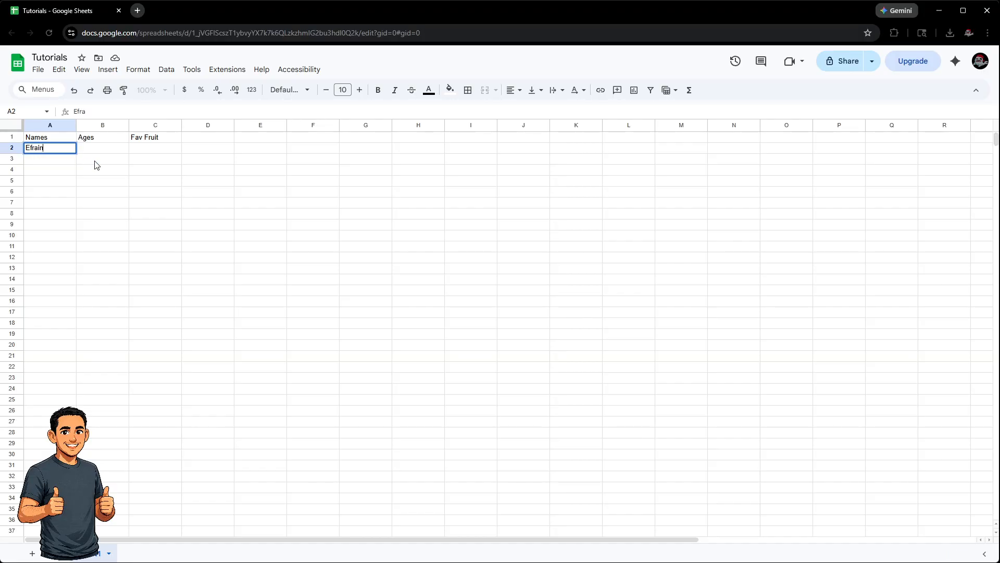
pyautogui.press('Return')
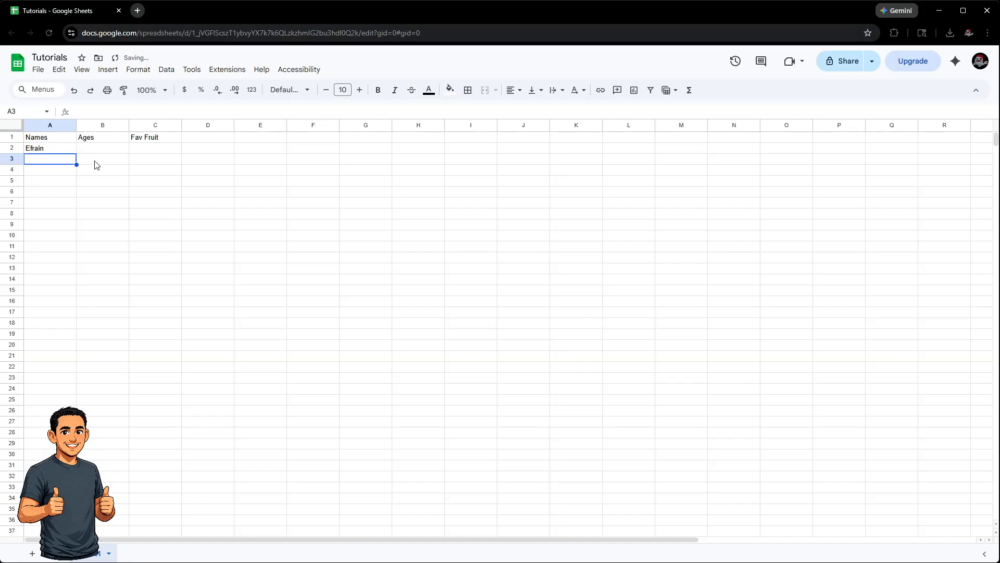
pyautogui.write('John')
pyautogui.press('Return')
pyautogui.write('Steve')
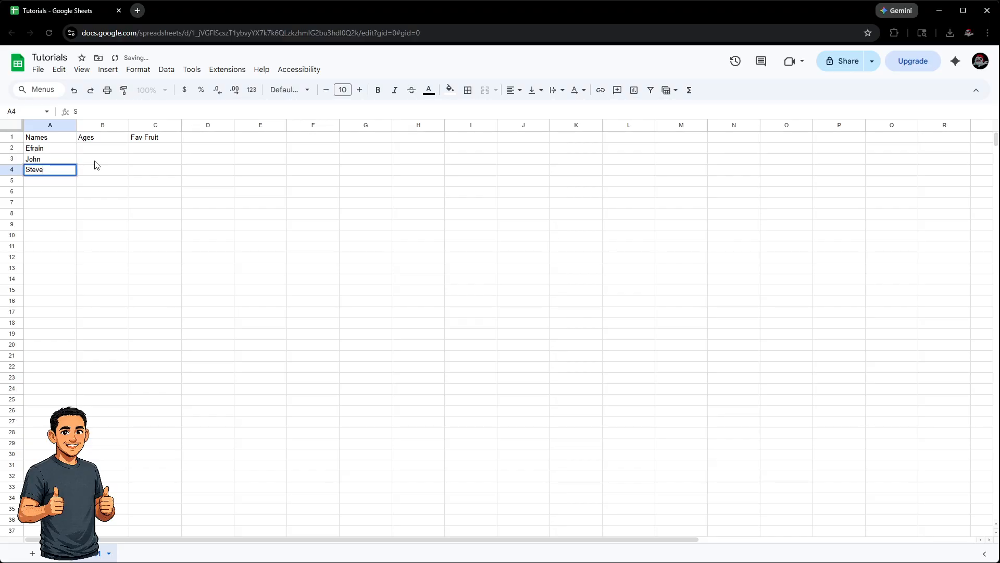
pyautogui.press('Return')
# Step: Enter the ages 25, 32 and 48 in cells B2 to B4
pyautogui.click(84, 151)
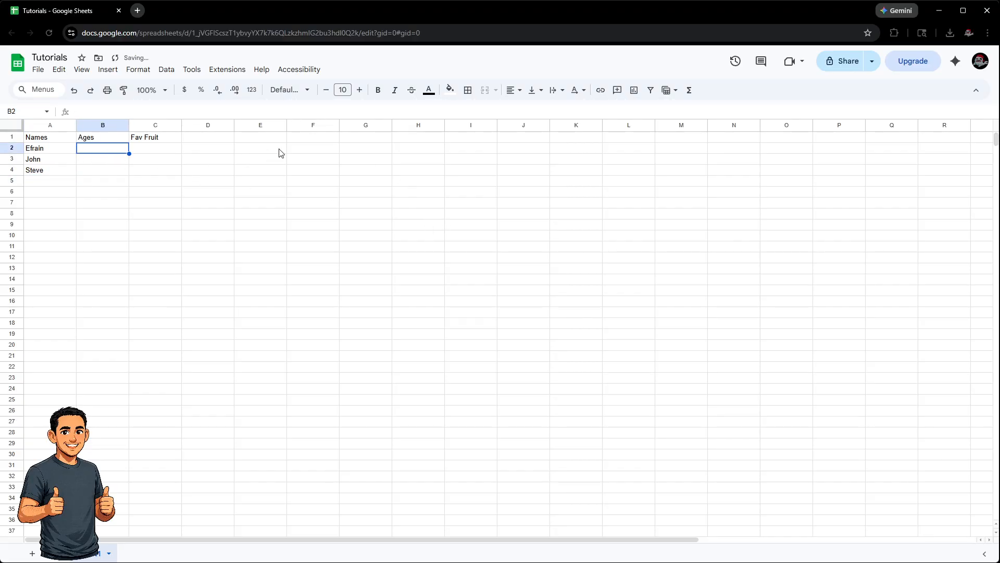
pyautogui.write('25')
pyautogui.press('Return')
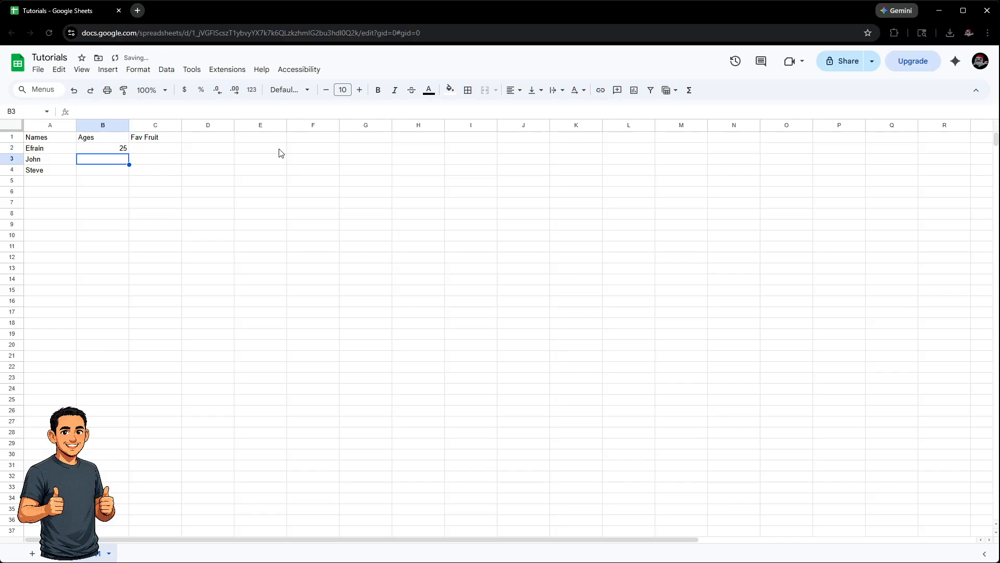
pyautogui.write('32')
pyautogui.press('Return')
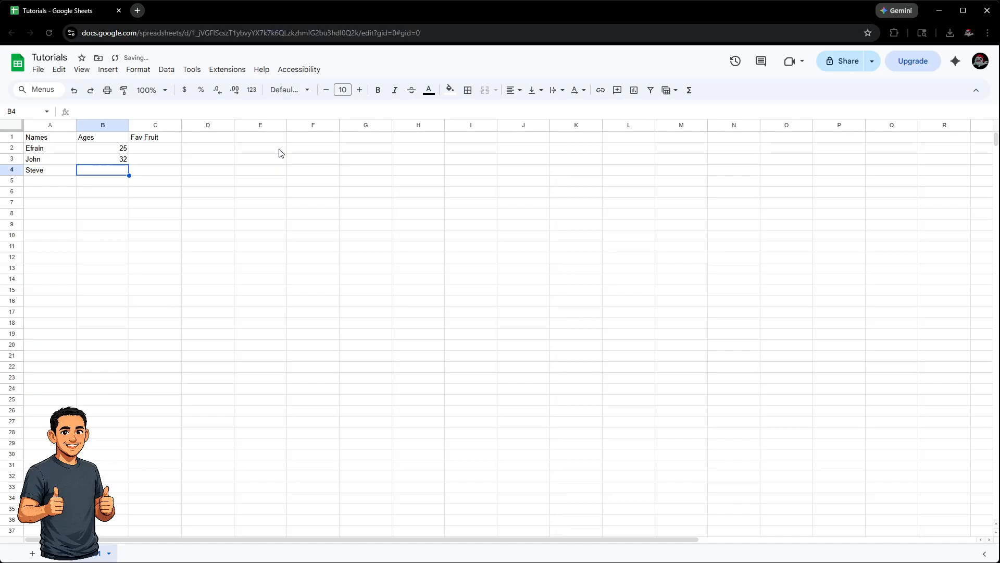
pyautogui.write('48')
pyautogui.press('Return')
# Step: Enter the fruits Apple, Orange and Strawberry in cells C2 to C4
pyautogui.press('Right')
pyautogui.press('Up')
pyautogui.press('Up')
pyautogui.press('Up')
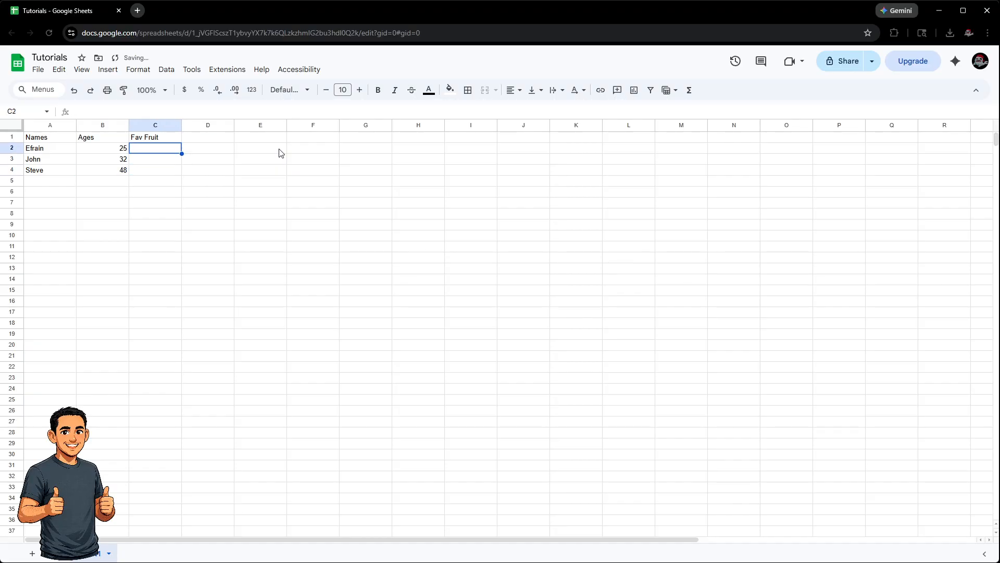
pyautogui.write('Apple')
pyautogui.press('Return')
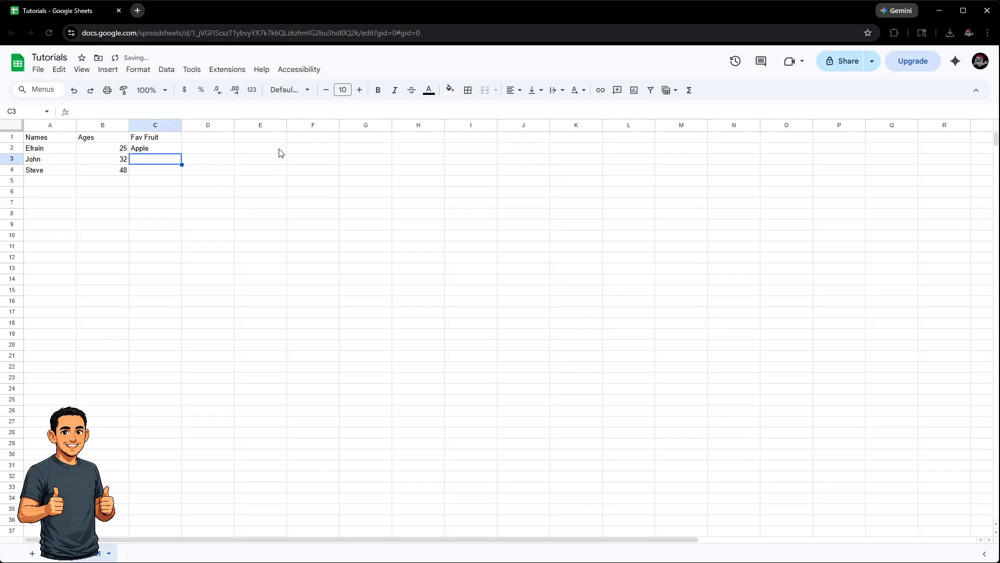
pyautogui.write('Or')
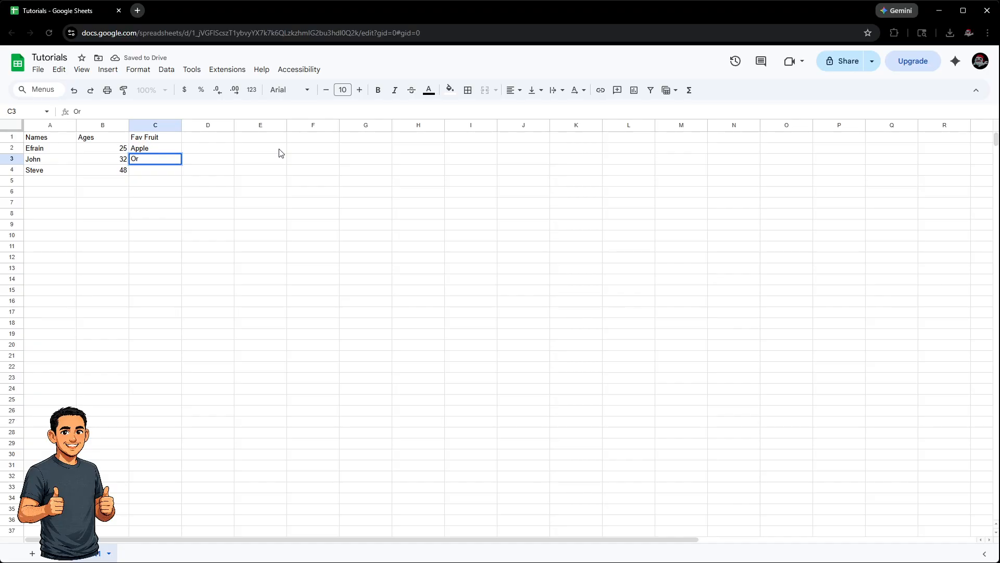
pyautogui.press('BackSpace')
pyautogui.press('BackSpace')
pyautogui.press('Return')
pyautogui.write('S')
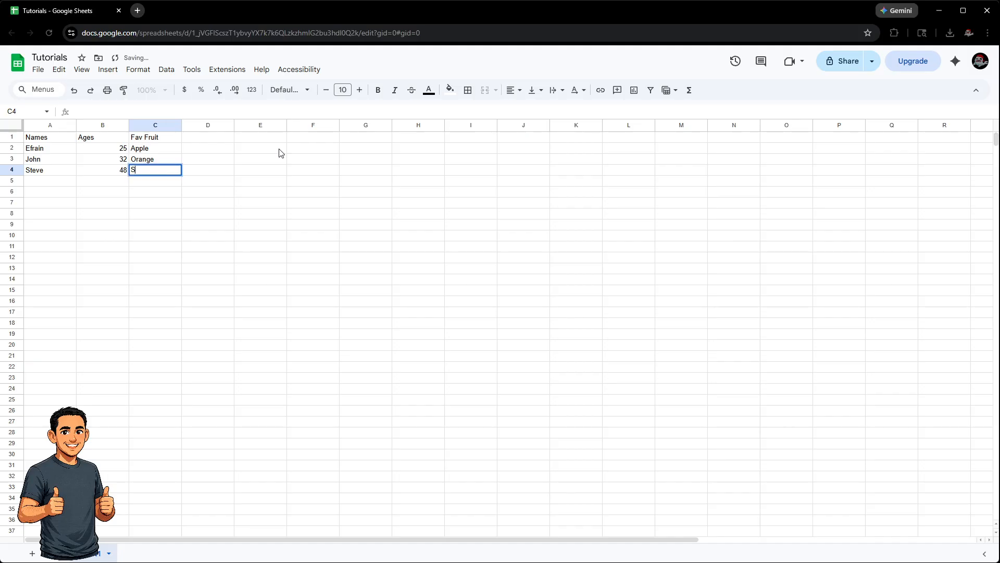
pyautogui.write('trawberry')
pyautogui.press('Return')
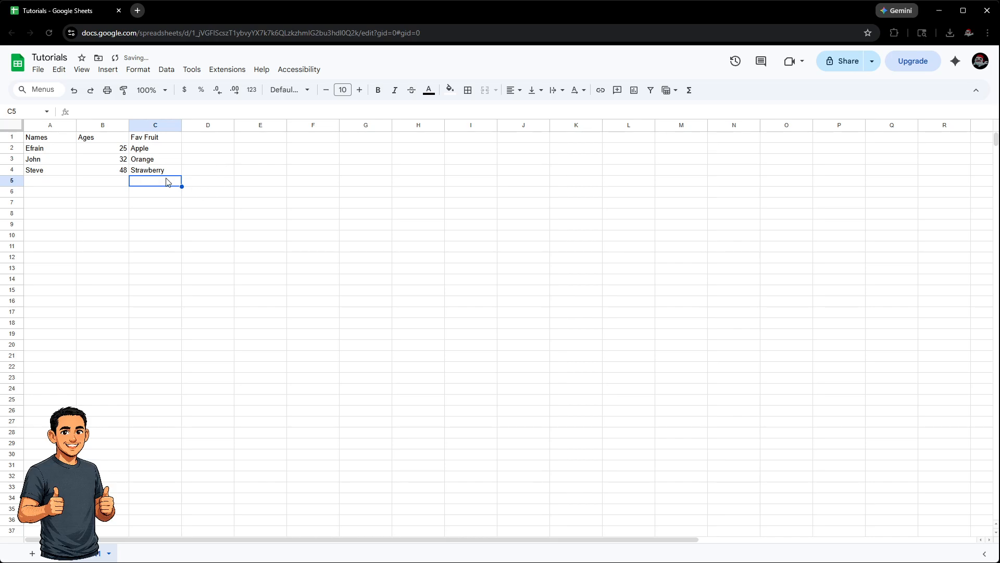
pyautogui.moveTo(47, 151); pyautogui.dragTo(45, 171)
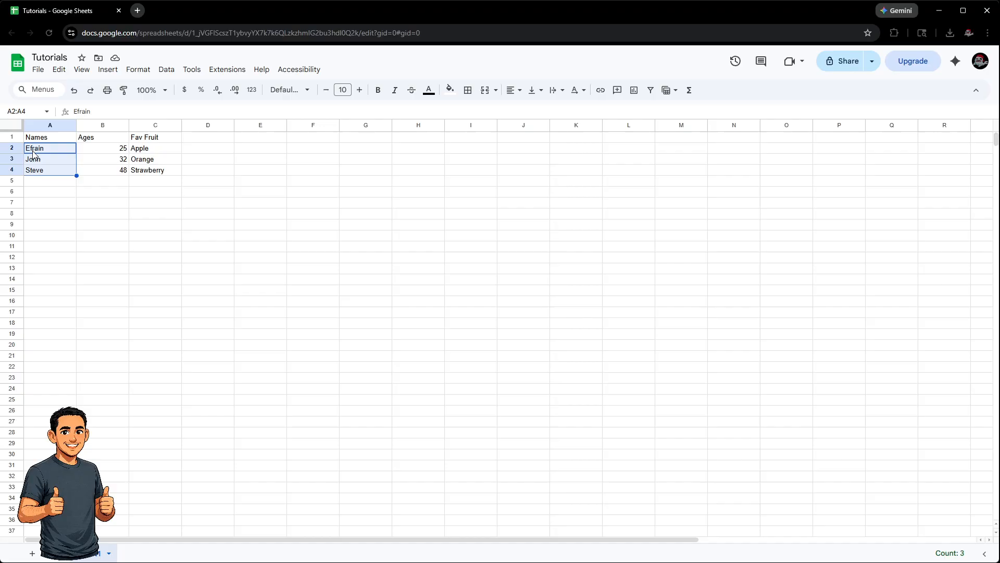
pyautogui.click(96, 150)
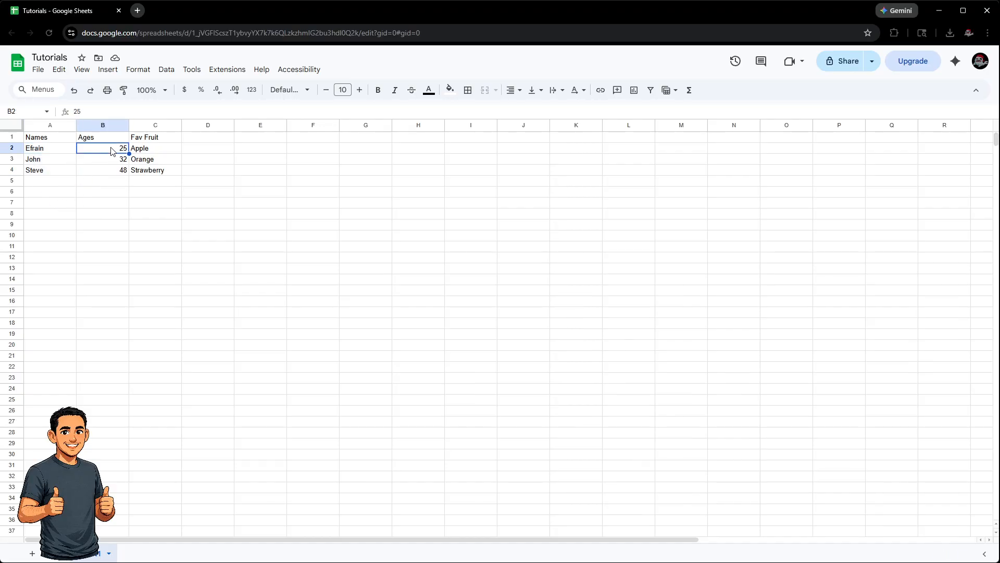
pyautogui.click(156, 150)
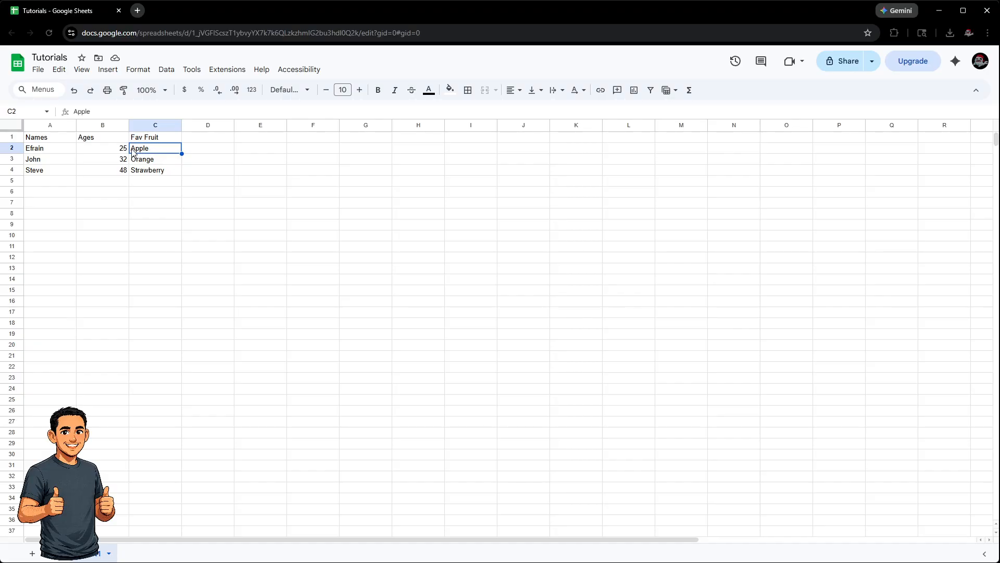
# Step: Centre the contents of the data cells A2:C4 horizontally
pyautogui.moveTo(54, 153); pyautogui.dragTo(161, 172)
pyautogui.moveTo(68, 151); pyautogui.dragTo(153, 175)
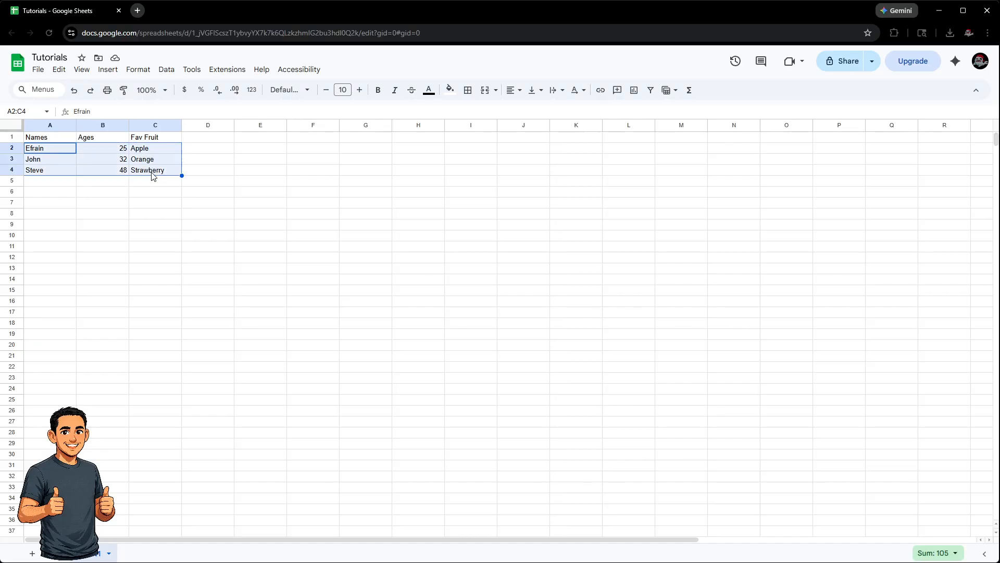
pyautogui.click(516, 92)
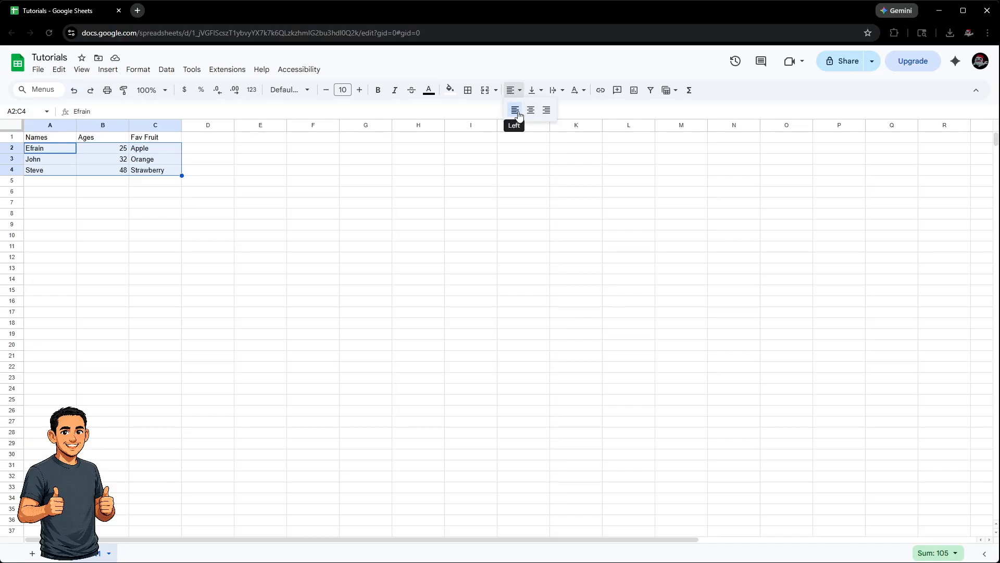
pyautogui.click(532, 111)
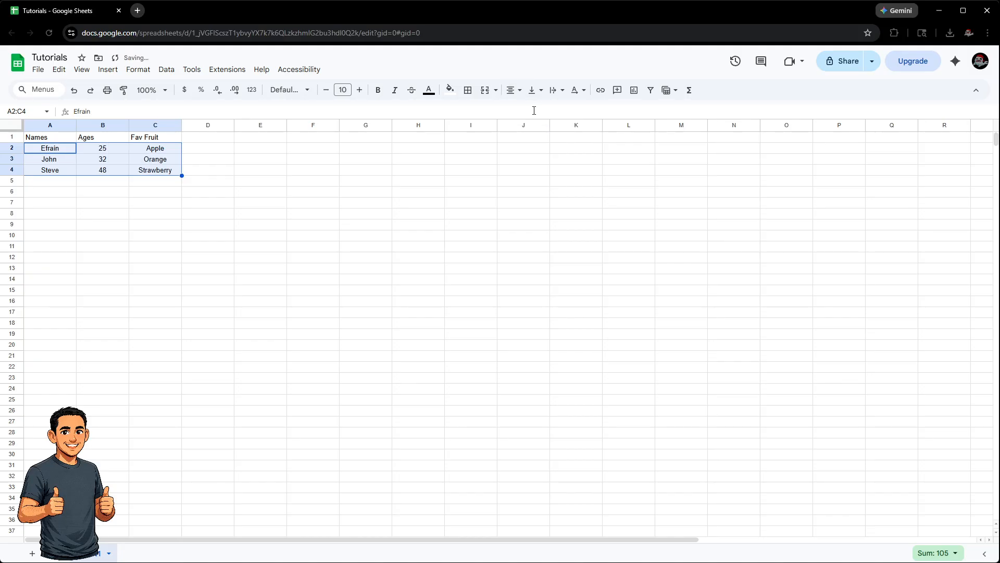
# Step: Align the data cells A2:C4 to the left, and switch them to right alignment
pyautogui.click(513, 92)
pyautogui.click(515, 109)
pyautogui.click(513, 92)
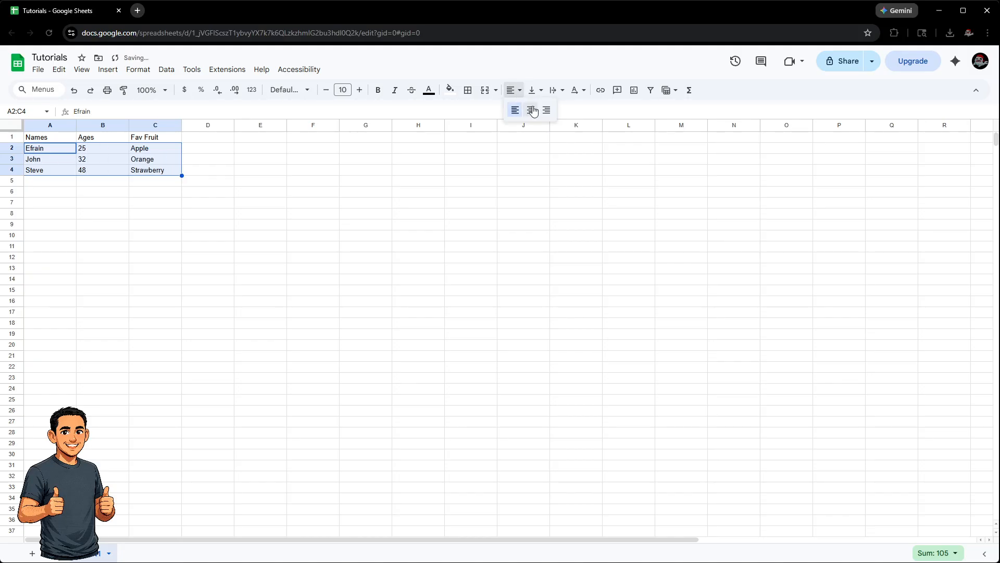
pyautogui.click(547, 109)
# Step: Align the contents of the data cells A2:C4 to the left
pyautogui.click(513, 90)
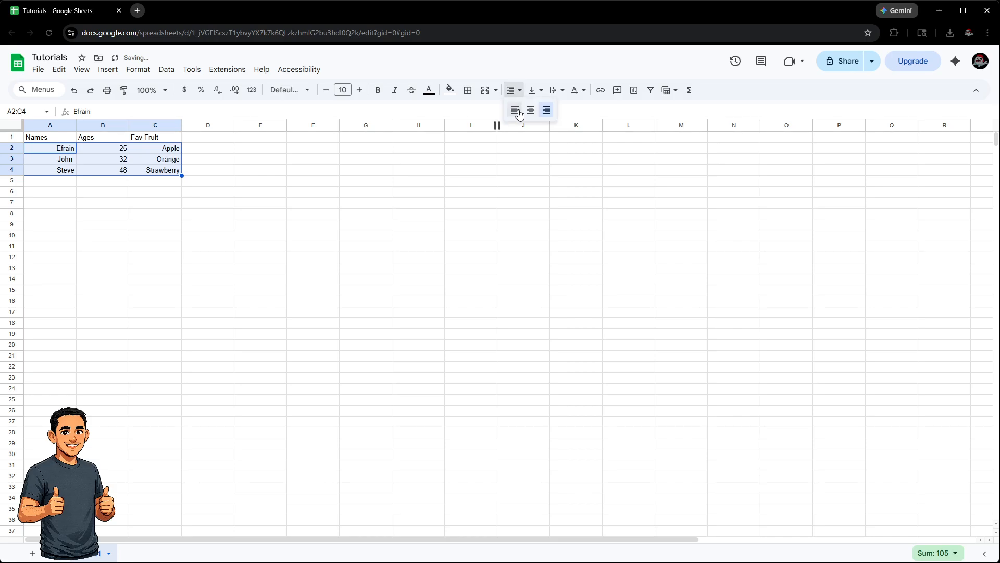
pyautogui.click(515, 110)
pyautogui.click(220, 188)
# Step: Change the age in cell B2 to 25.5
pyautogui.moveTo(88, 149); pyautogui.dragTo(91, 170)
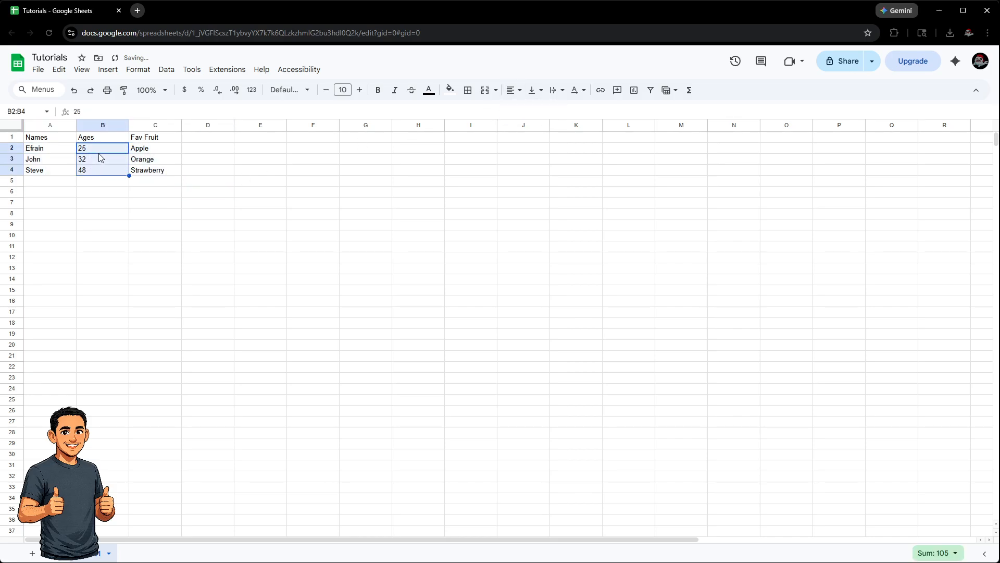
pyautogui.click(101, 152)
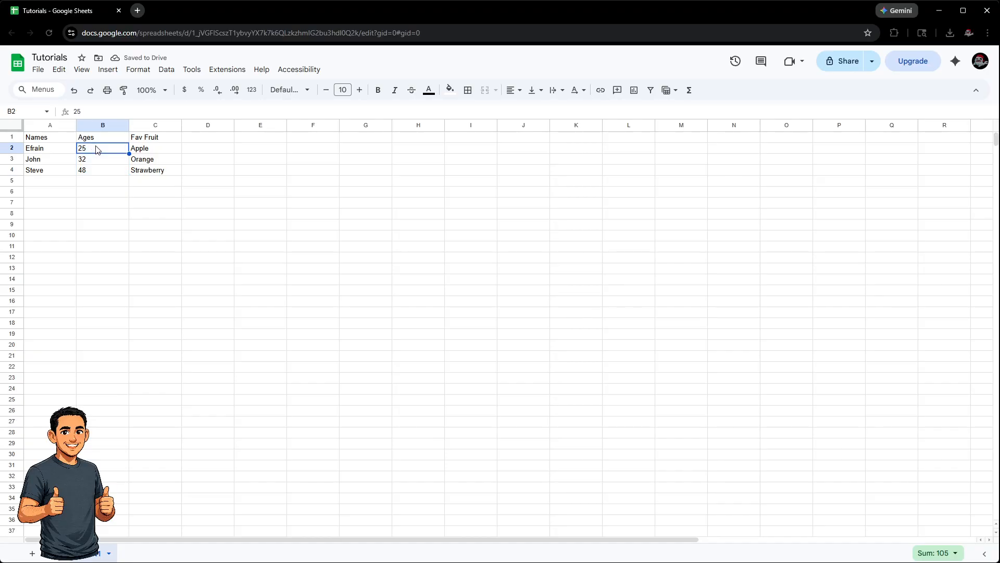
pyautogui.doubleClick(101, 150)
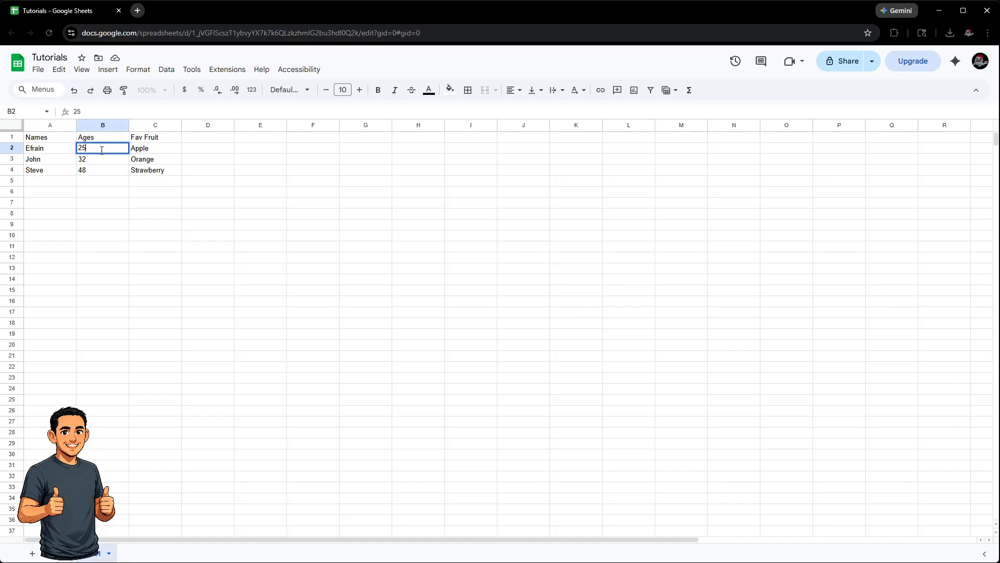
pyautogui.press('Return')
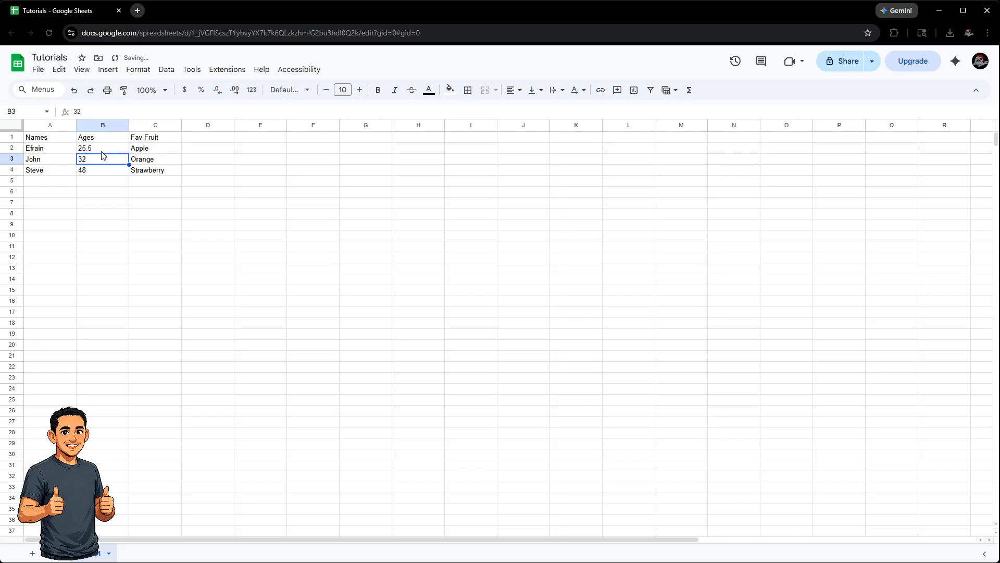
# Step: Look through the available number formats for the age in cell B2 without applying one
pyautogui.click(106, 153)
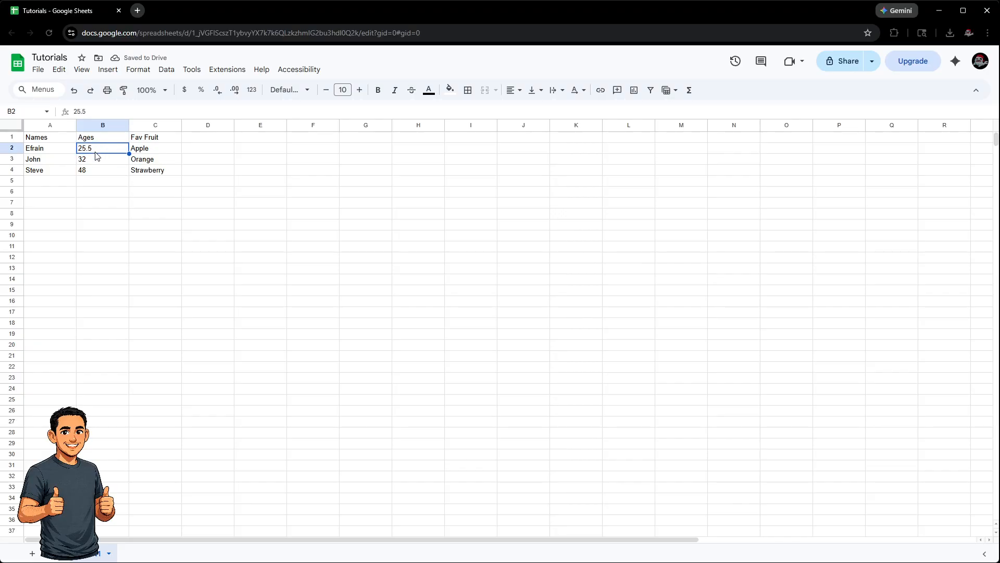
pyautogui.click(138, 69)
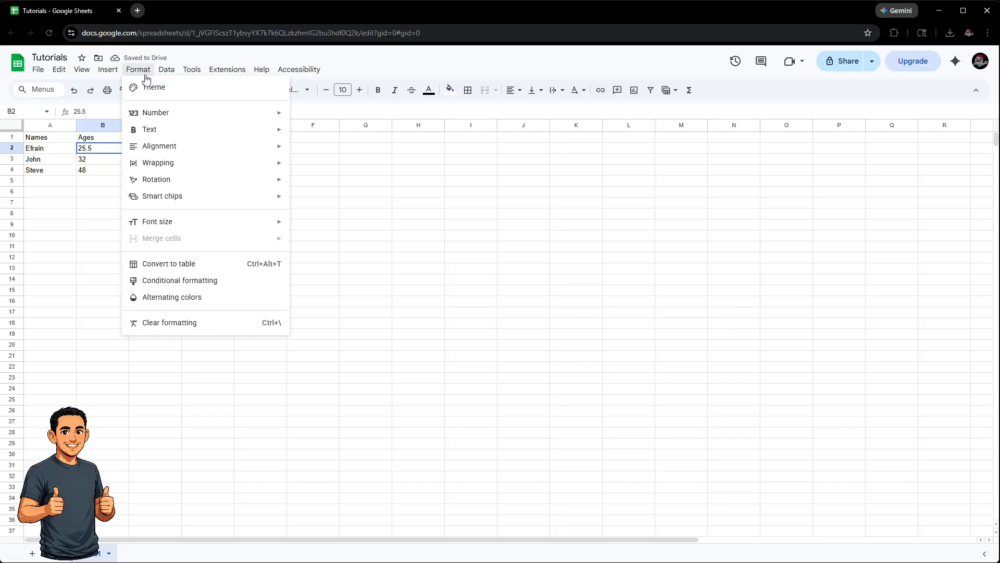
pyautogui.moveTo(161, 112)
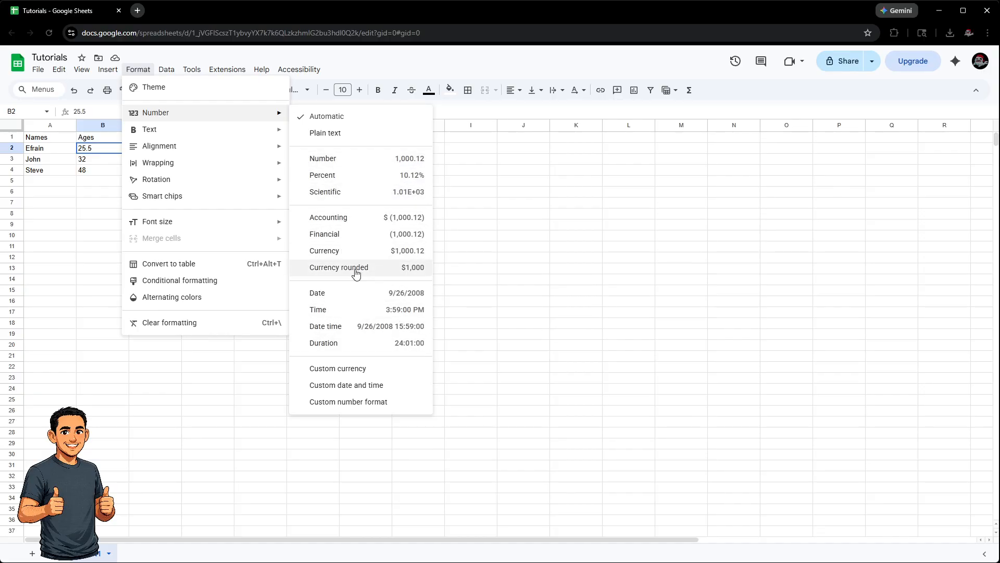
pyautogui.click(111, 194)
# Step: Set the age in cell B2 to 25
pyautogui.click(103, 151)
pyautogui.write('25')
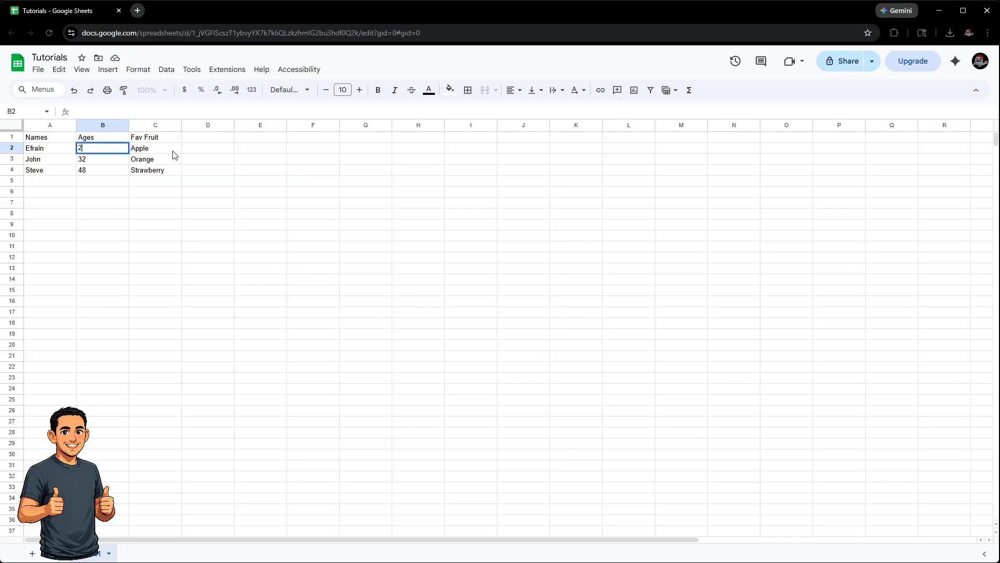
pyautogui.press('Return')
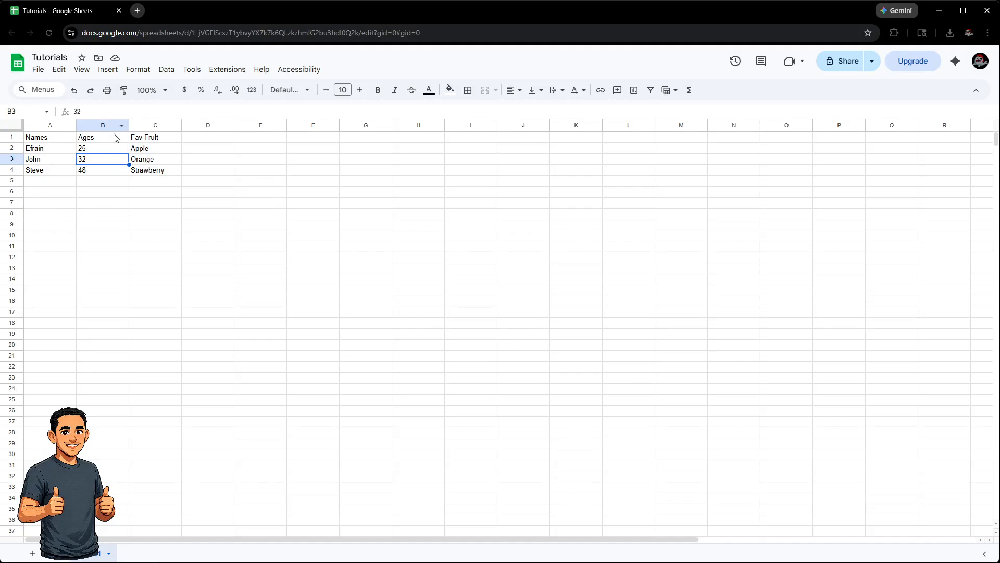
pyautogui.click(207, 224)
pyautogui.click(38, 69)
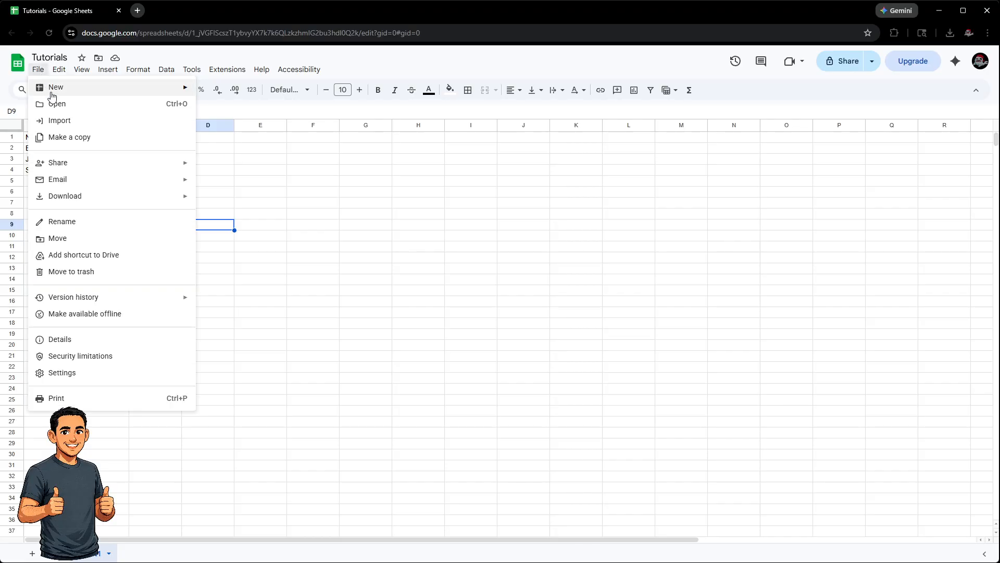
pyautogui.moveTo(52, 95)
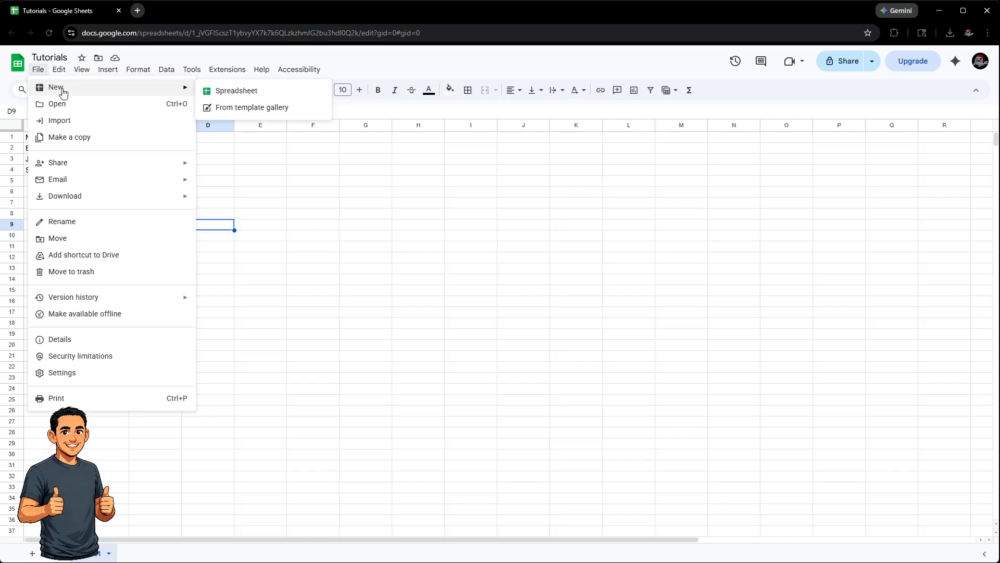
pyautogui.click(299, 246)
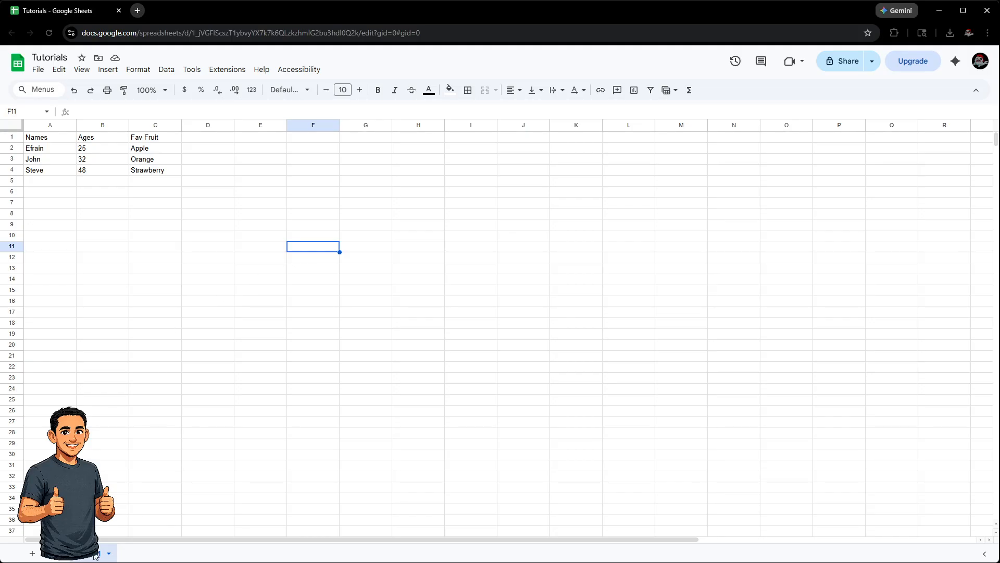
# Step: Add a second sheet to the spreadsheet and switch back and forth between the two sheets
pyautogui.click(33, 554)
pyautogui.click(81, 554)
pyautogui.click(125, 552)
pyautogui.click(84, 553)
pyautogui.click(121, 550)
# Step: Rename the first sheet, which holds the names, ages and fruits, as People
pyautogui.click(96, 552)
pyautogui.doubleClick(95, 556)
pyautogui.write('People')
pyautogui.press('Return')
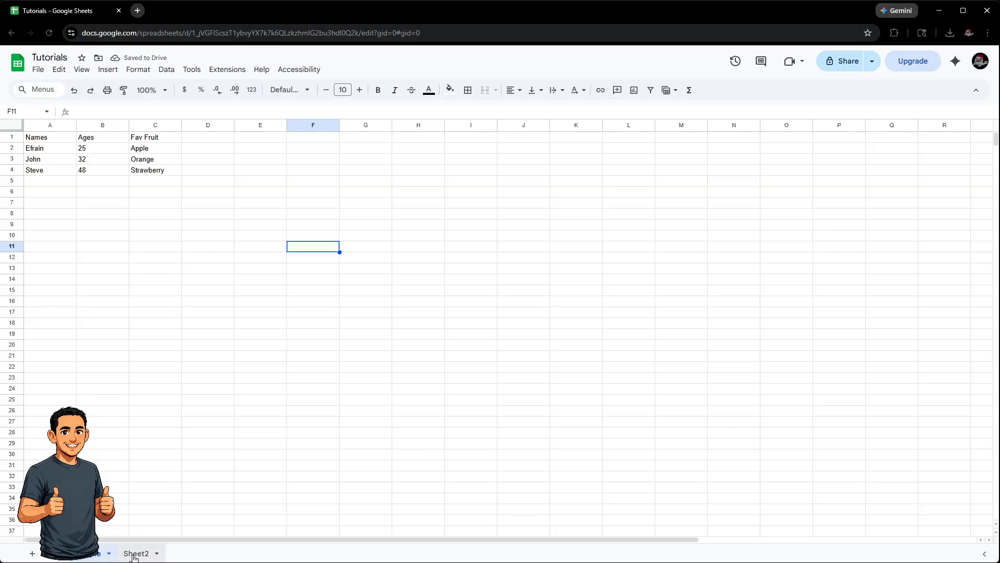
# Step: Link cell A1 of Sheet2 to the first person's name with the formula =People!A2 and review its sheet and cell references
pyautogui.click(41, 152)
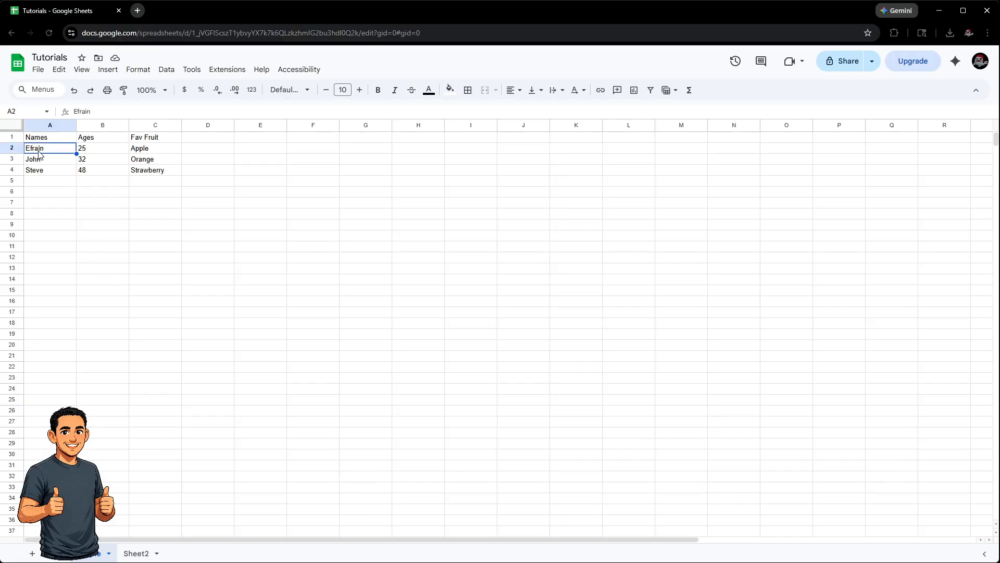
pyautogui.click(137, 552)
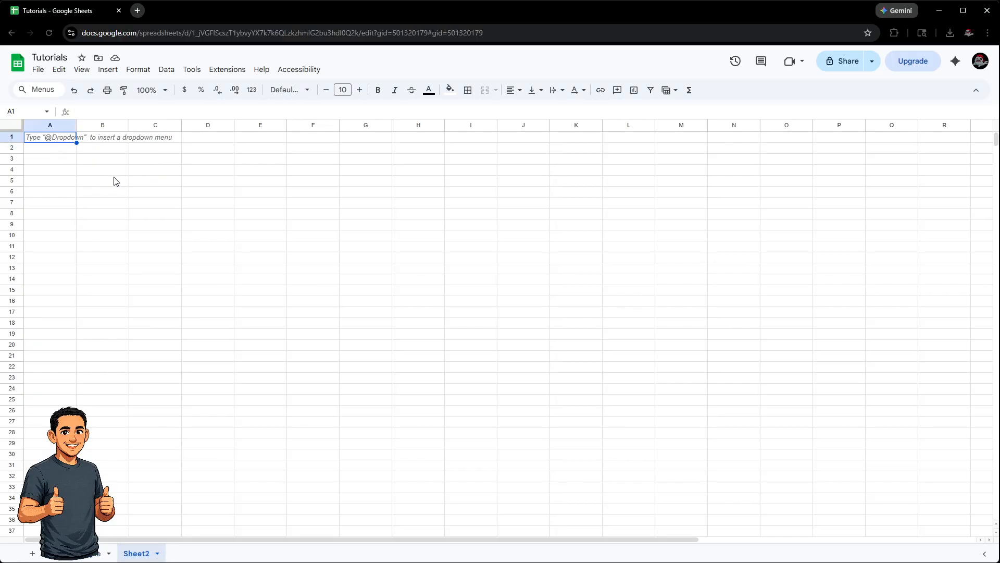
pyautogui.write('=')
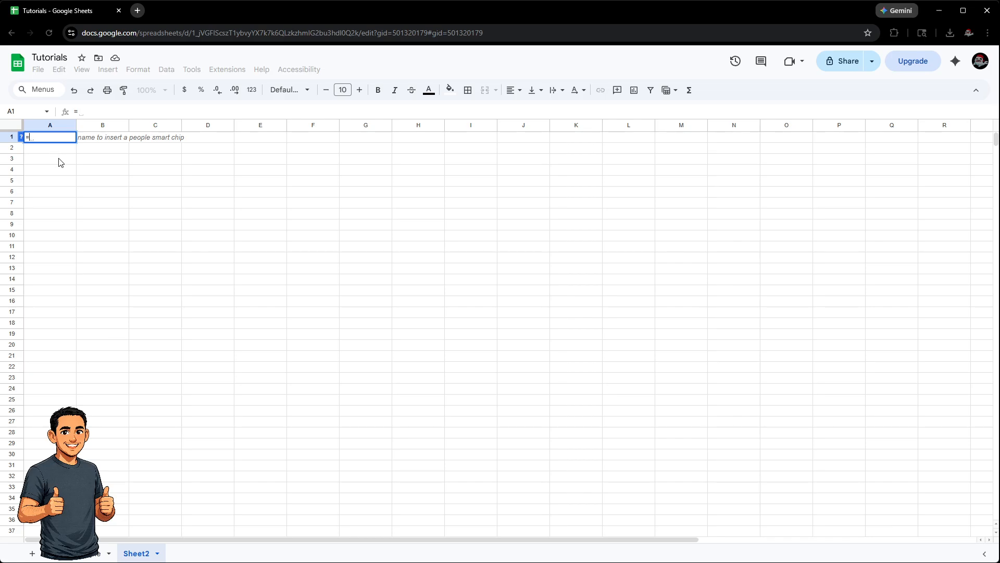
pyautogui.click(89, 553)
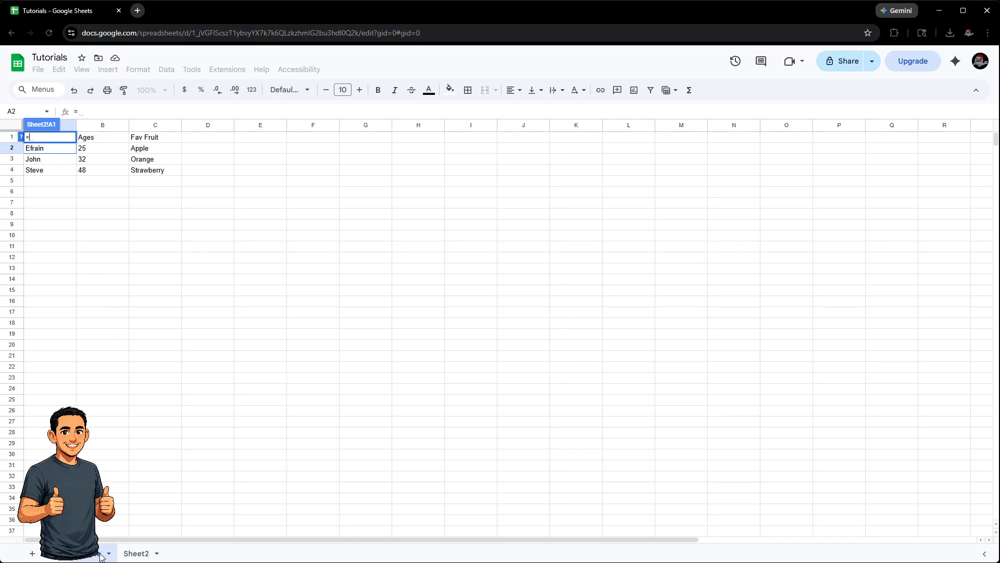
pyautogui.click(38, 150)
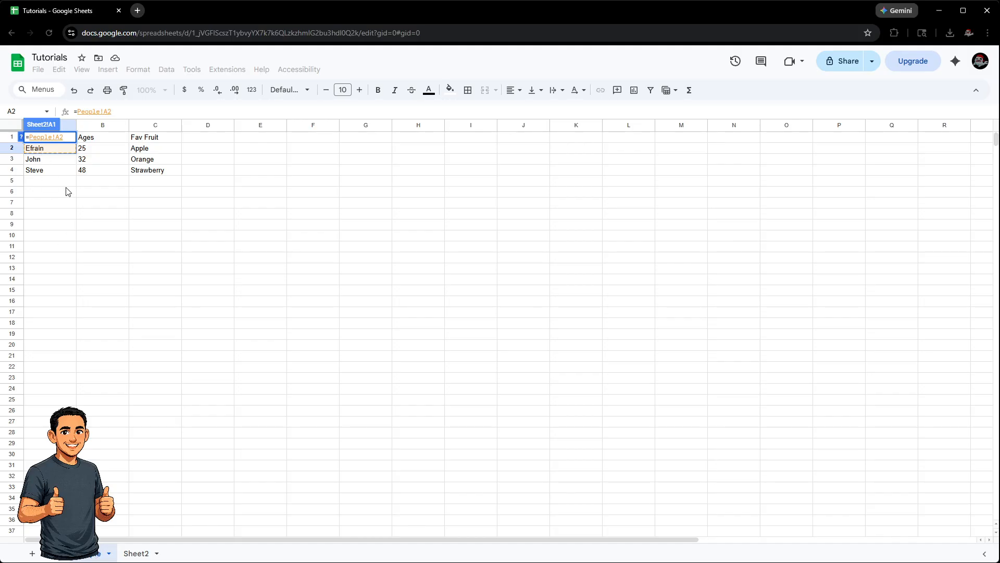
pyautogui.press('Return')
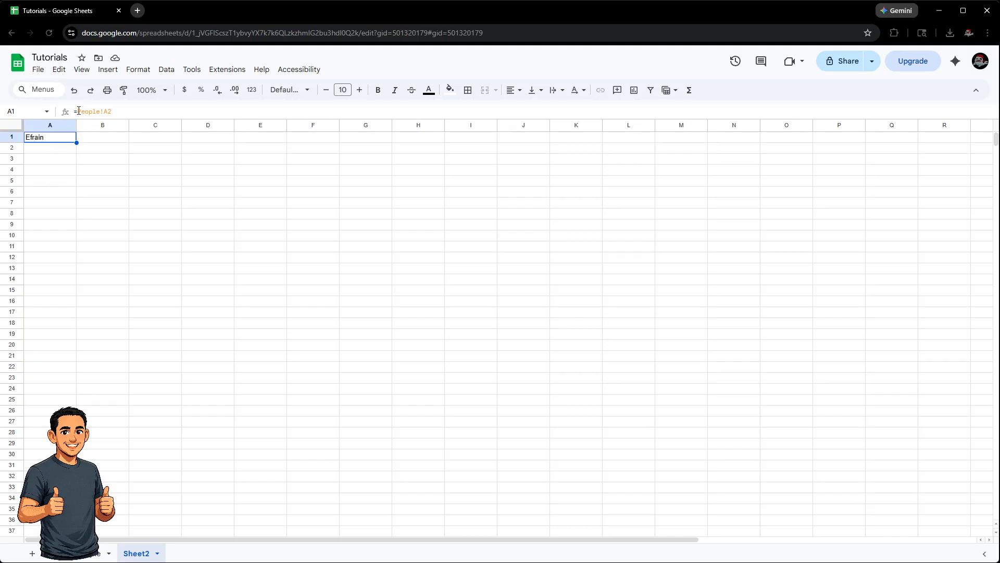
pyautogui.moveTo(78, 110); pyautogui.dragTo(104, 111)
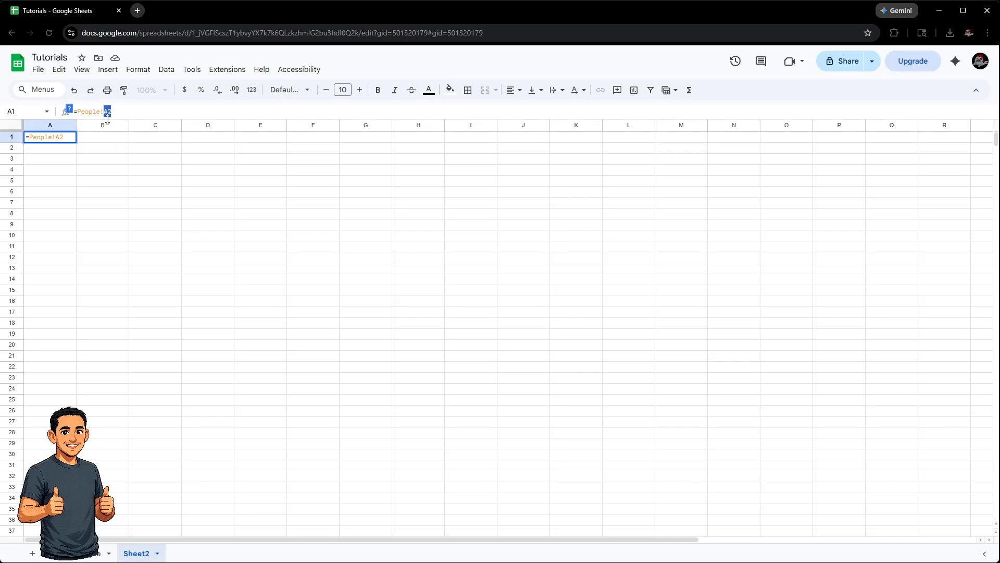
pyautogui.doubleClick(75, 171)
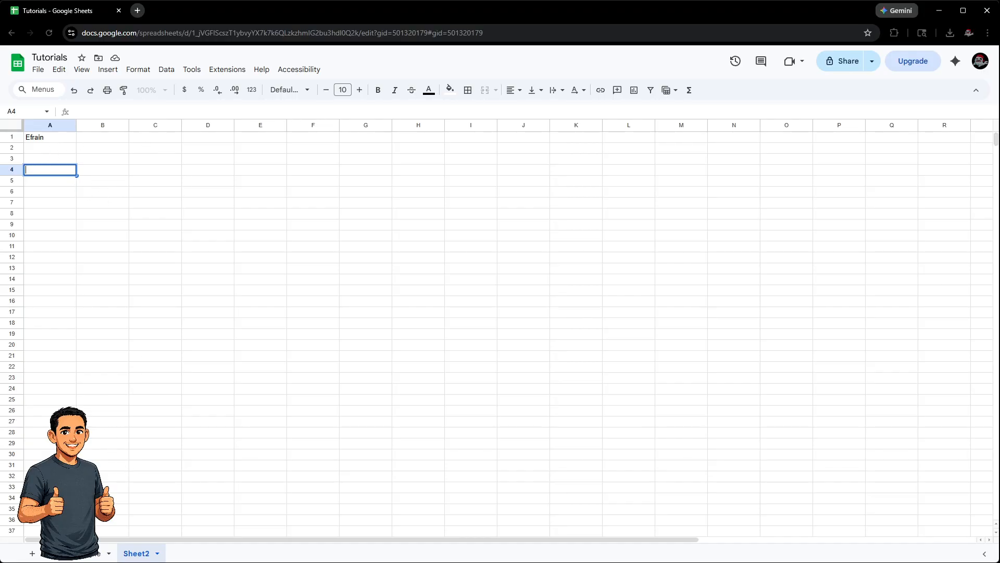
# Step: Return to the People sheet and look at the available extensions, including Apps Script, without opening one
pyautogui.click(90, 556)
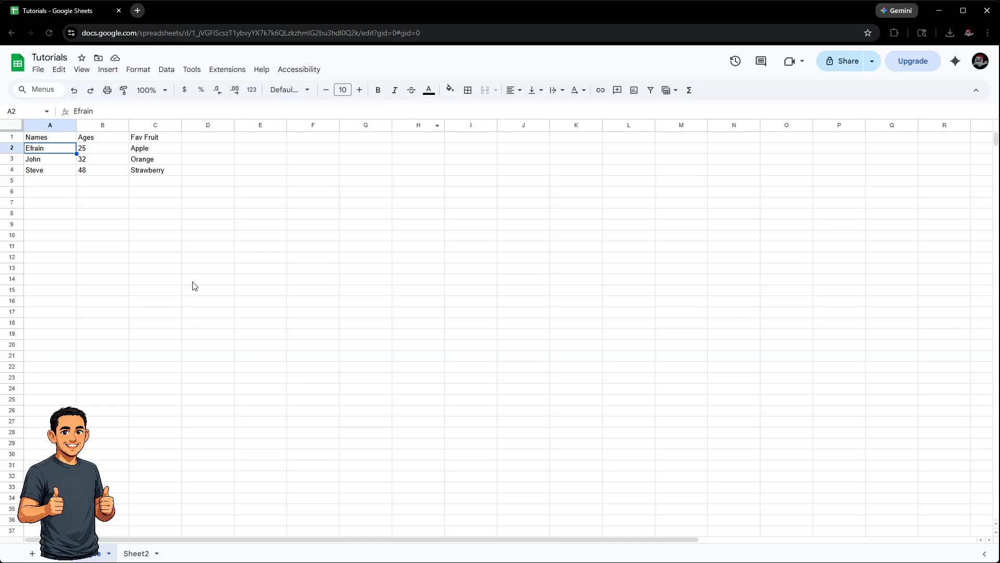
pyautogui.click(227, 70)
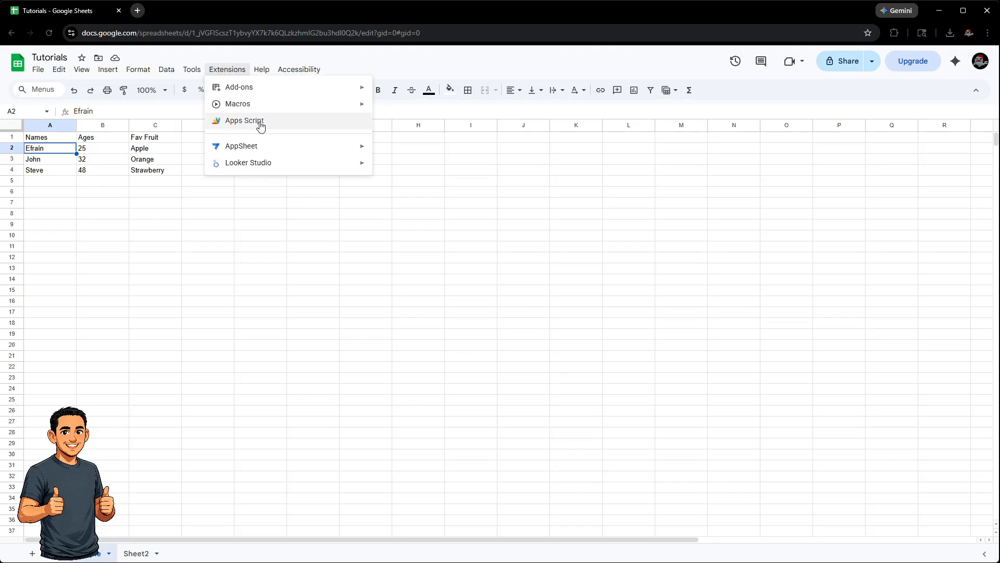
pyautogui.click(50, 206)
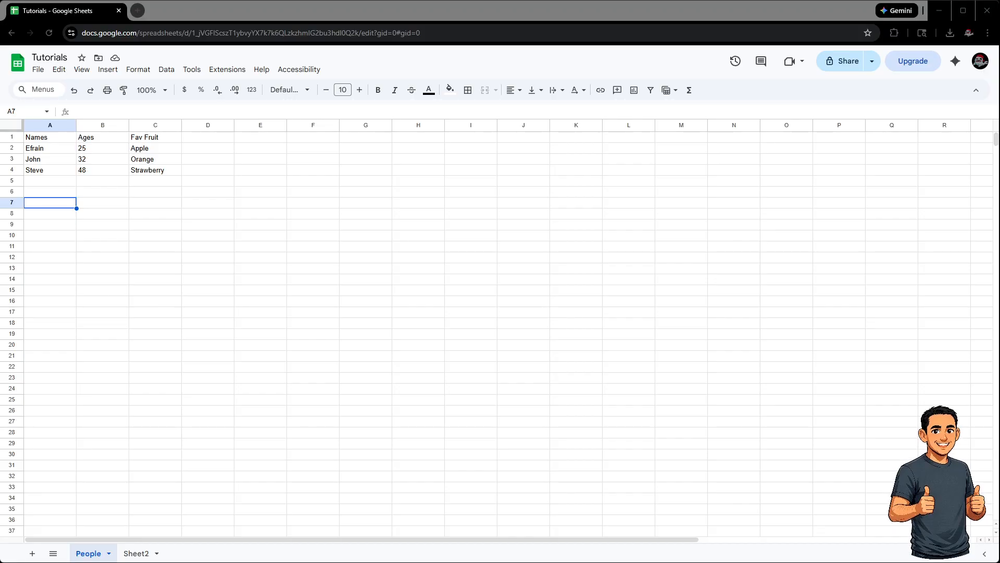
# Step: Switch repeatedly between the People sheet and Sheet2 to compare the source data with the linked name
pyautogui.click(319, 425)
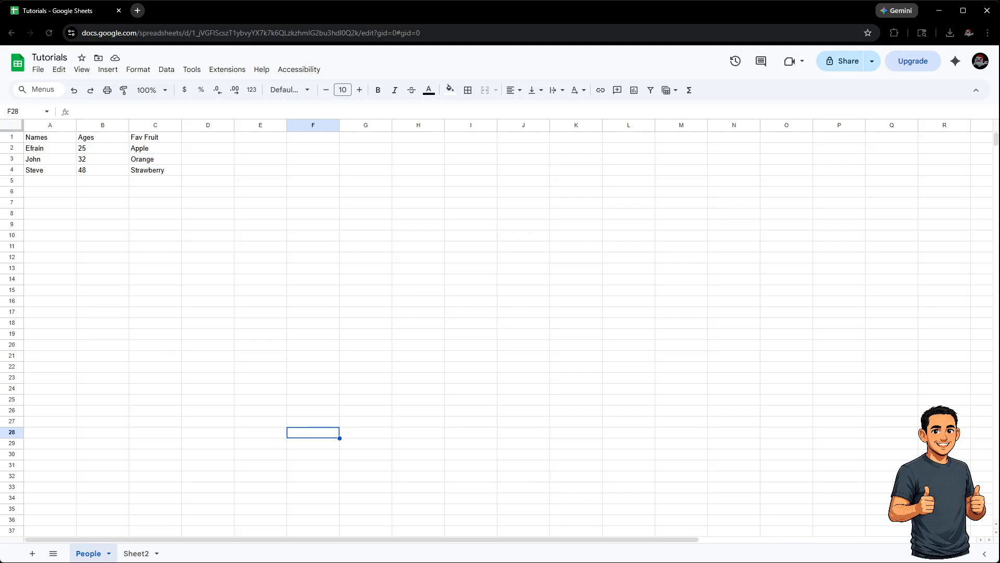
pyautogui.click(135, 556)
pyautogui.click(97, 553)
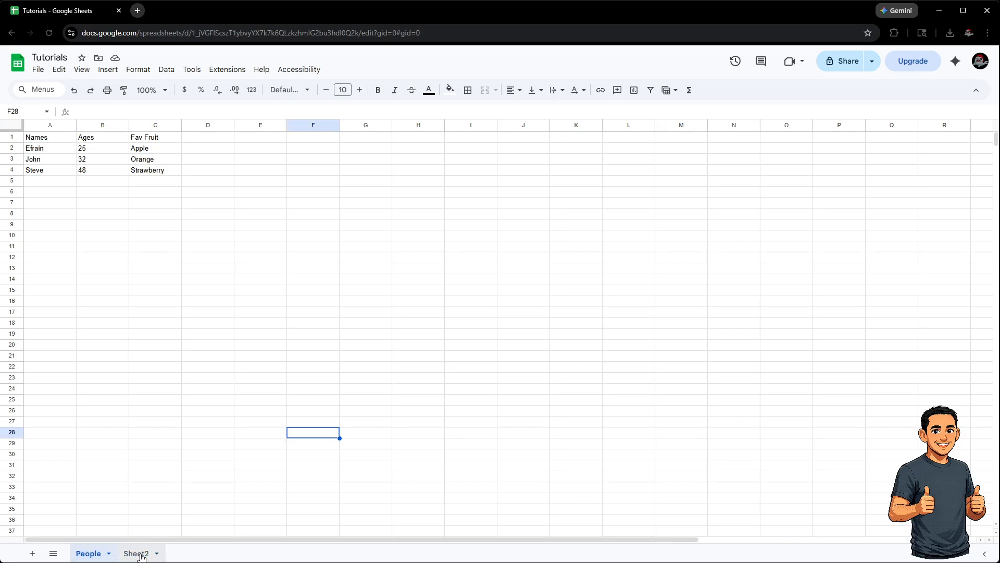
pyautogui.click(136, 553)
pyautogui.click(93, 553)
pyautogui.click(129, 553)
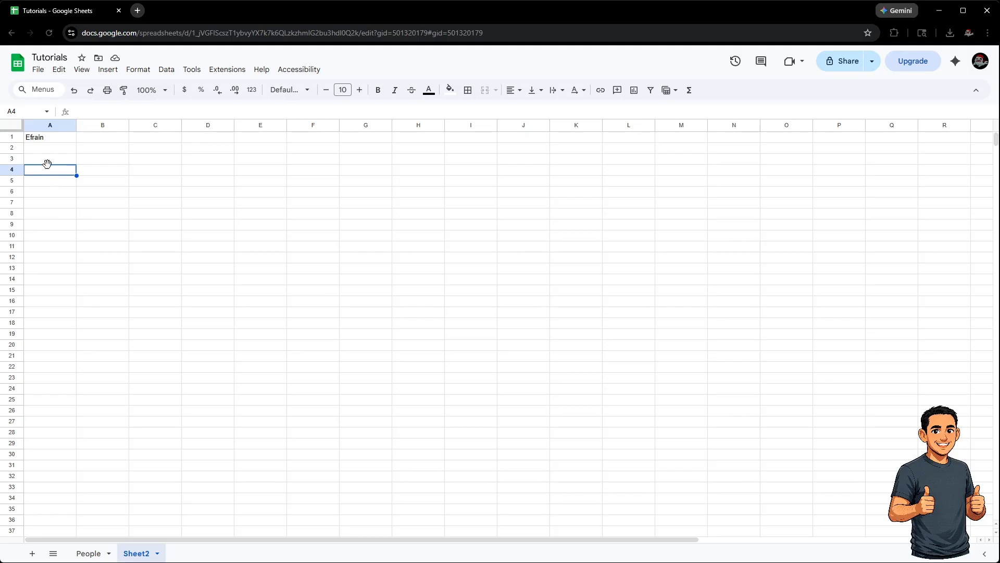
pyautogui.click(89, 552)
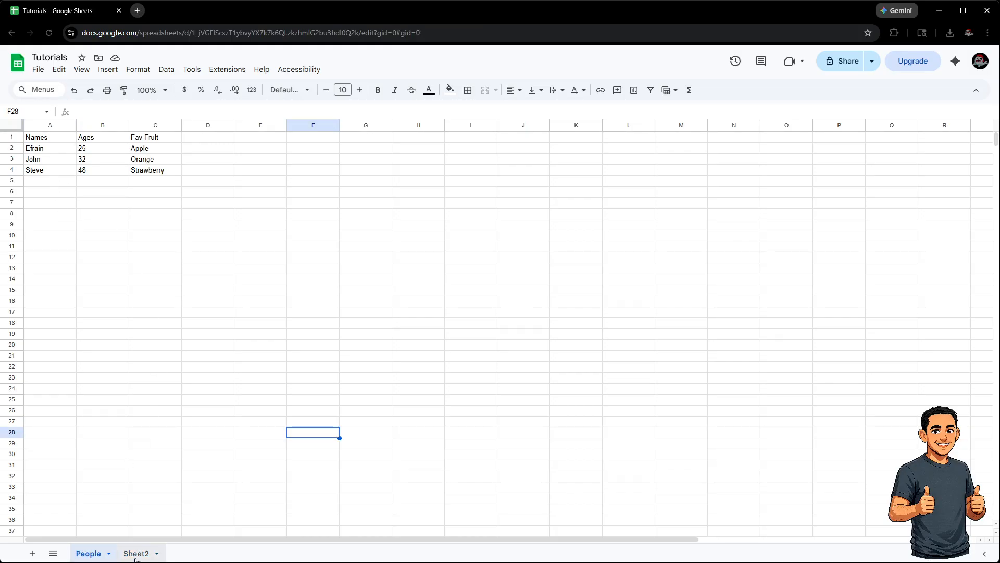
pyautogui.click(136, 558)
pyautogui.click(88, 553)
pyautogui.click(136, 553)
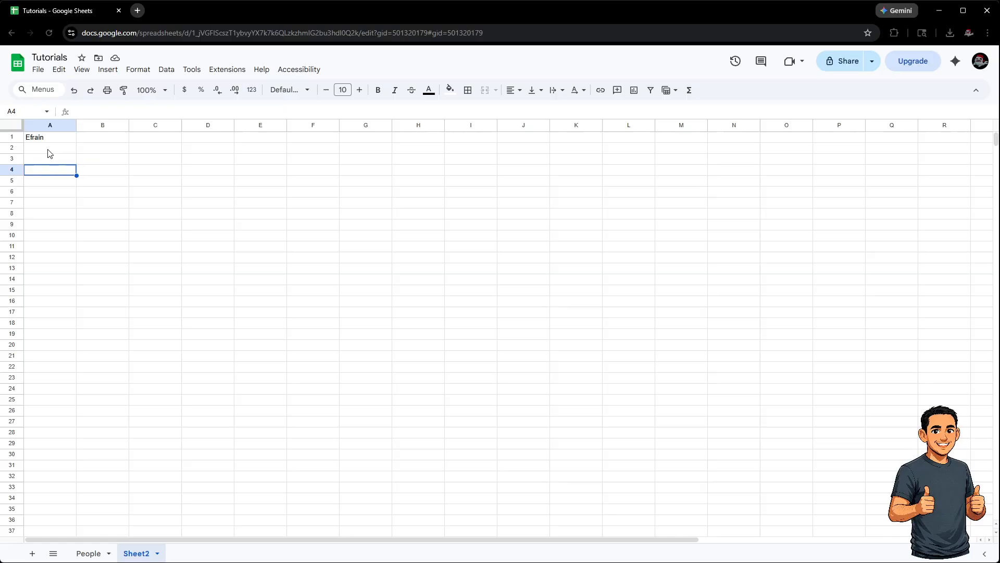
pyautogui.click(89, 554)
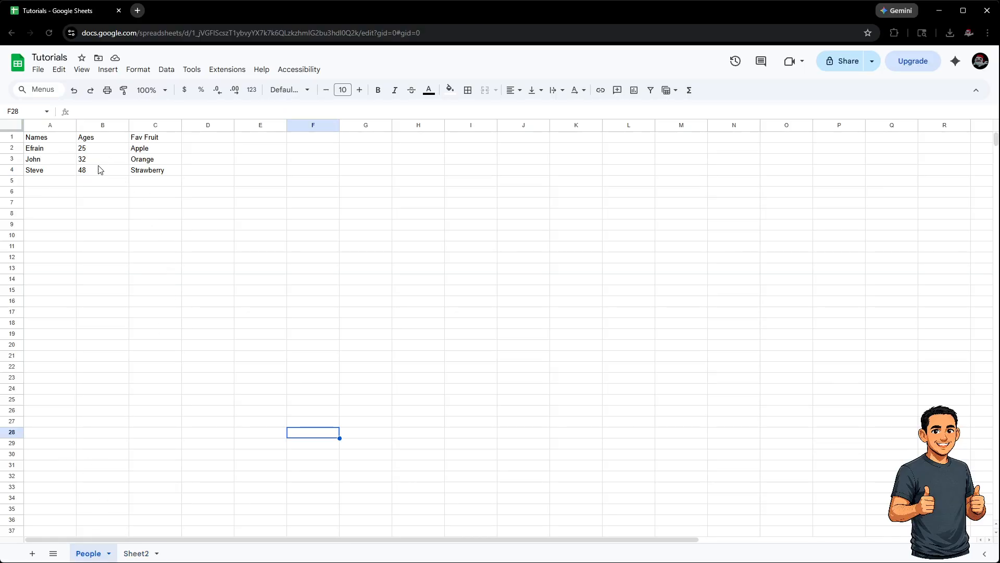
pyautogui.click(137, 552)
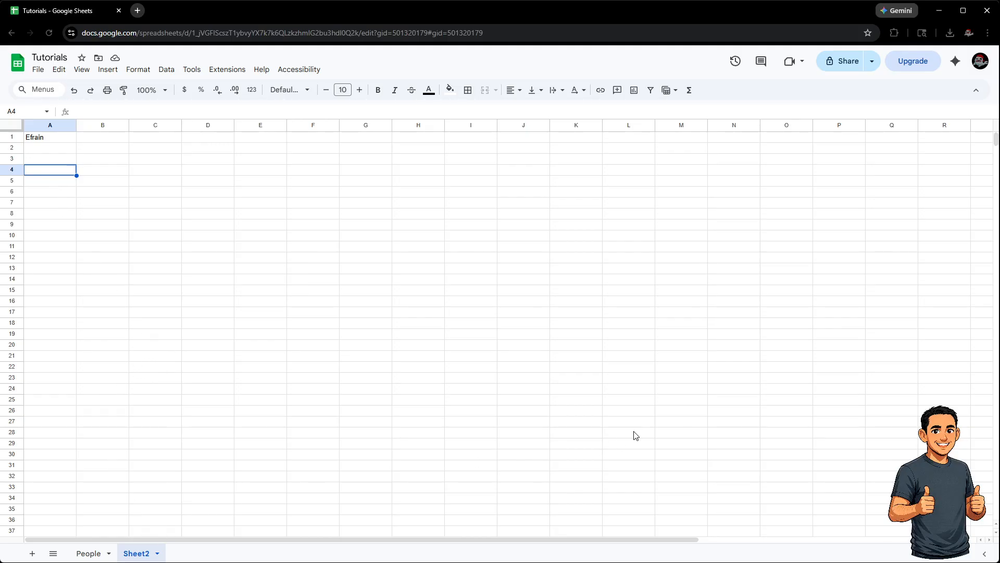
pyautogui.click(665, 423)
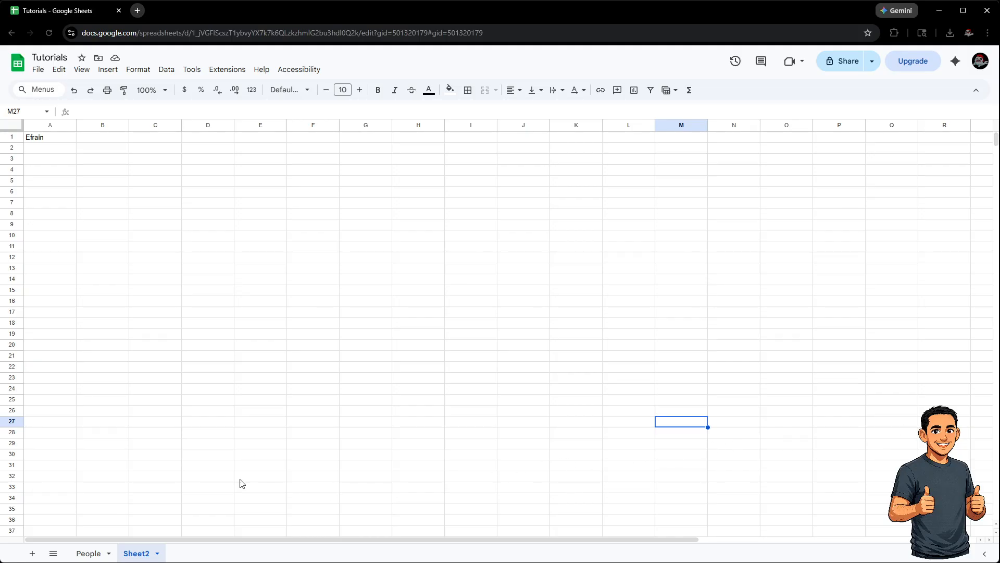
pyautogui.click(298, 445)
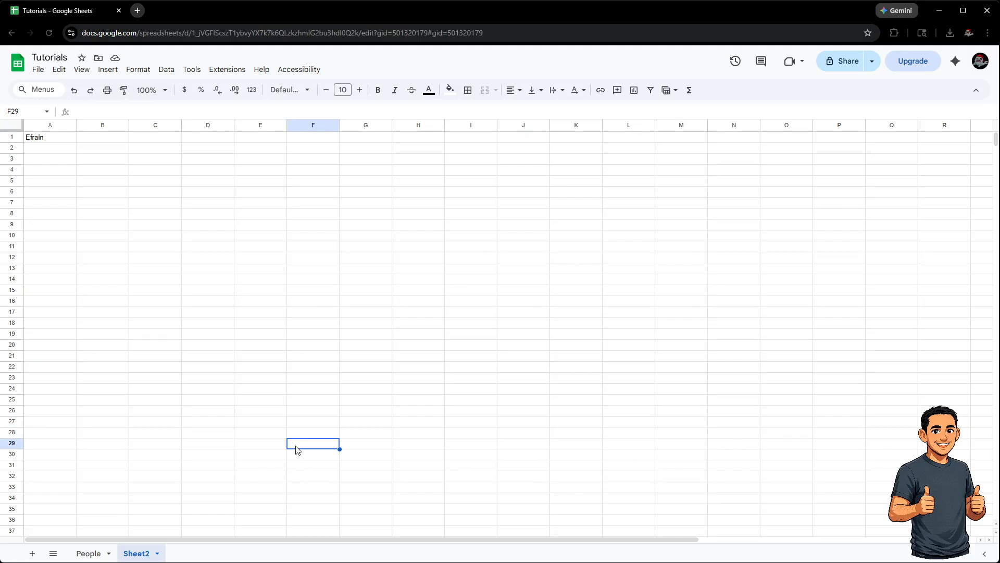